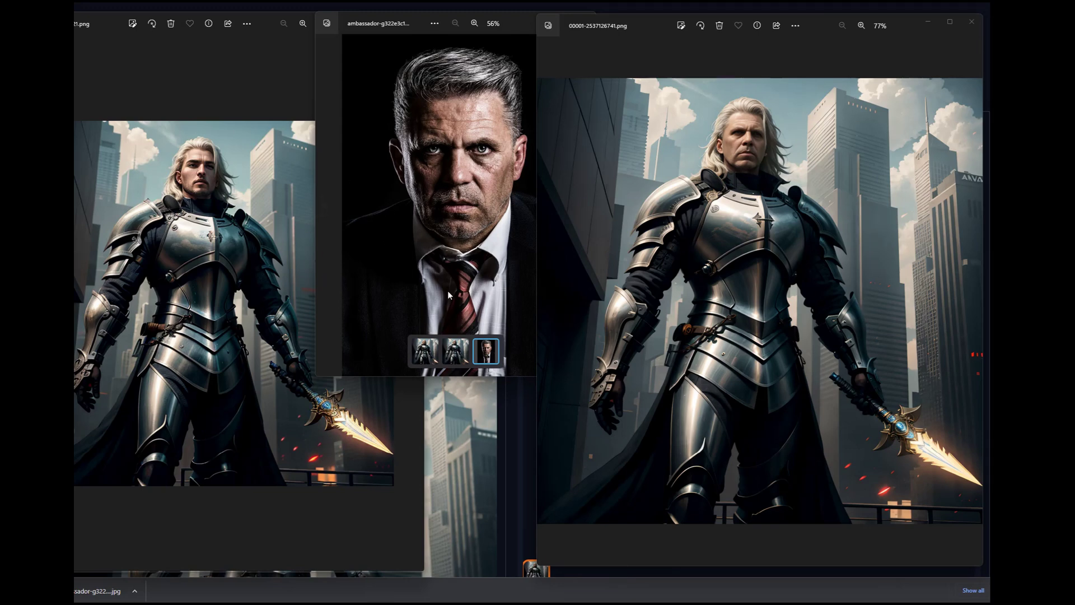
Step: Raise the grey-haired suited man's portrait in front of the two armored-soldier images
click(450, 241)
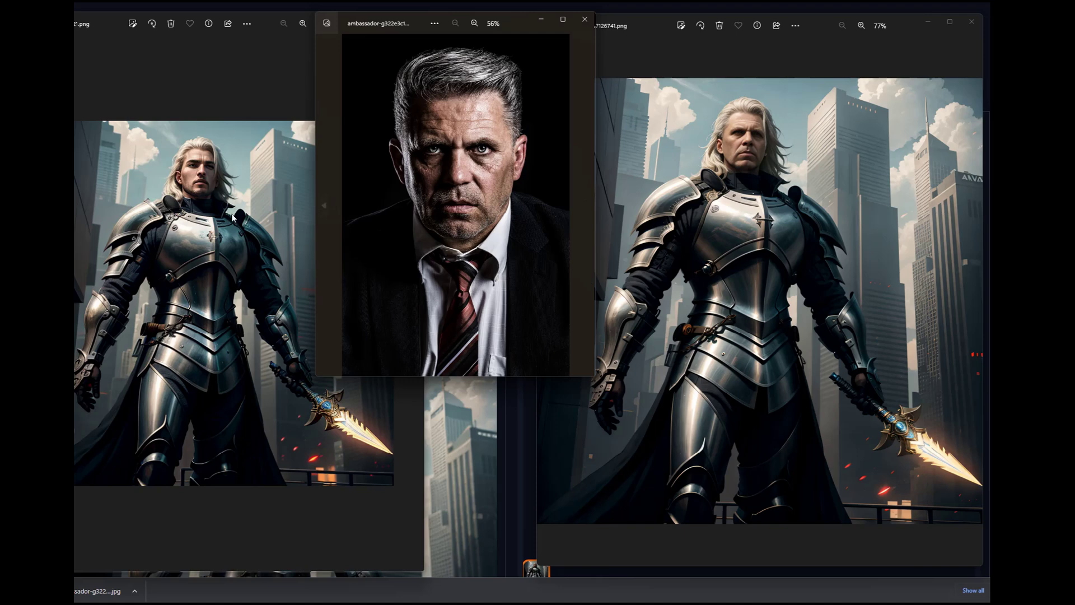
Step: Raise the original armored soldier image, zoom it in and out, then raise the suited man's portrait
click(201, 185)
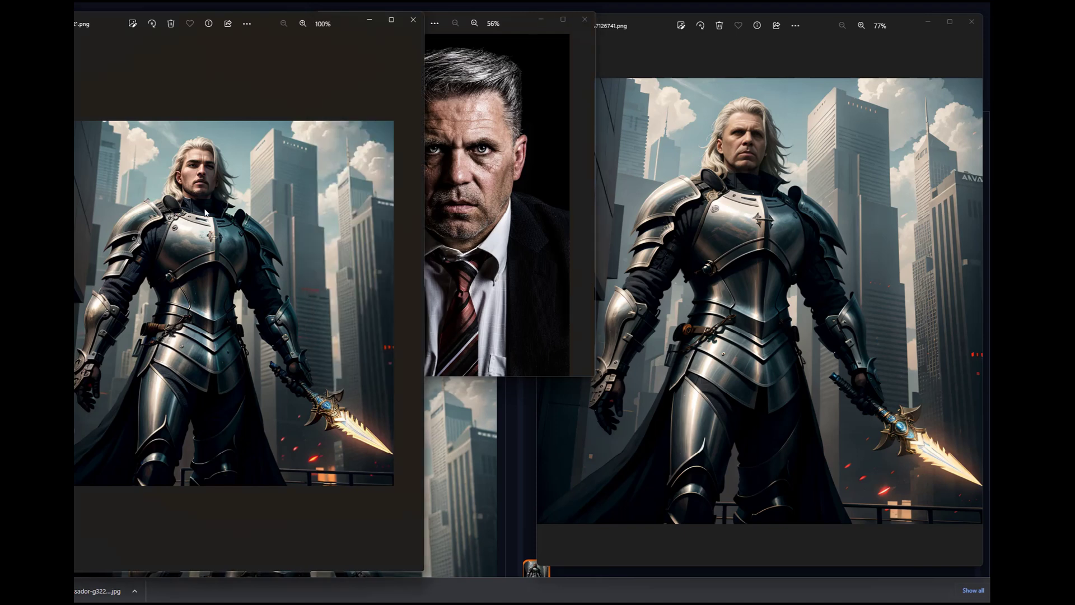
scroll(213, 159, up, 4)
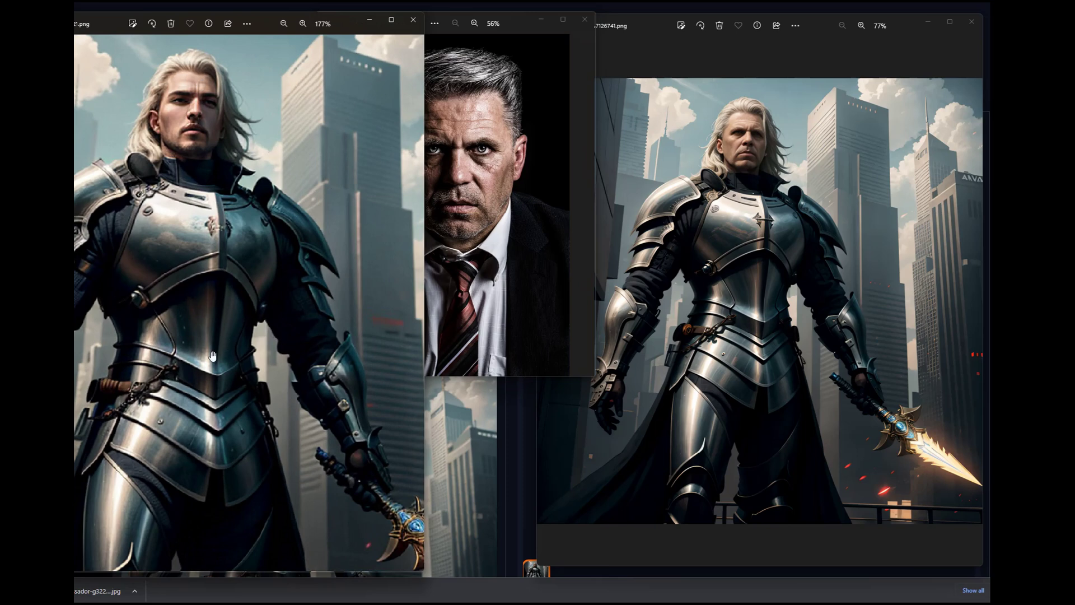
scroll(222, 334, down, 3)
scroll(222, 334, down, 2)
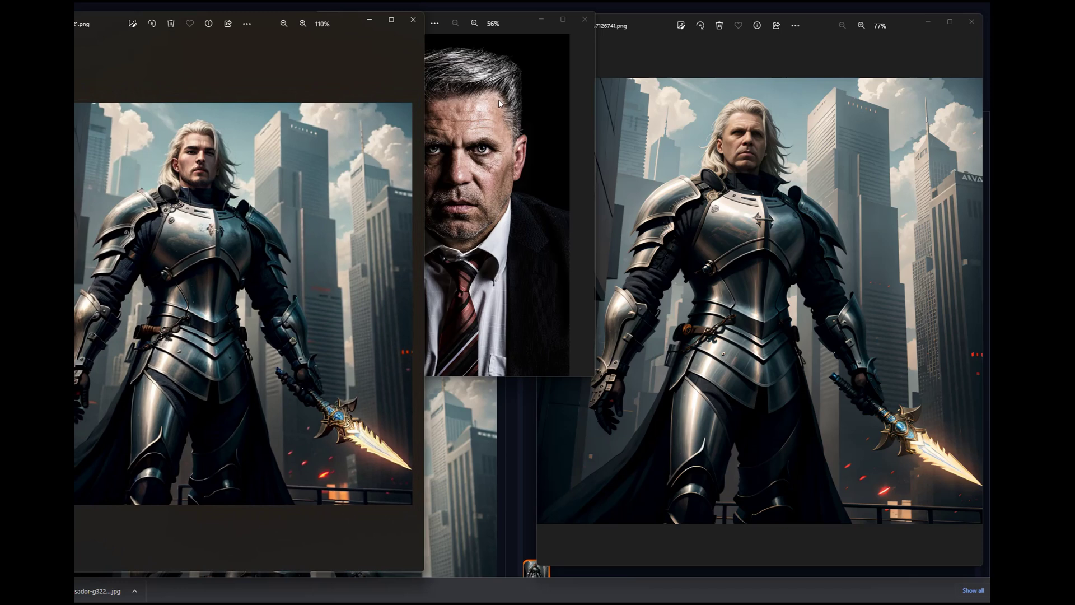
click(550, 163)
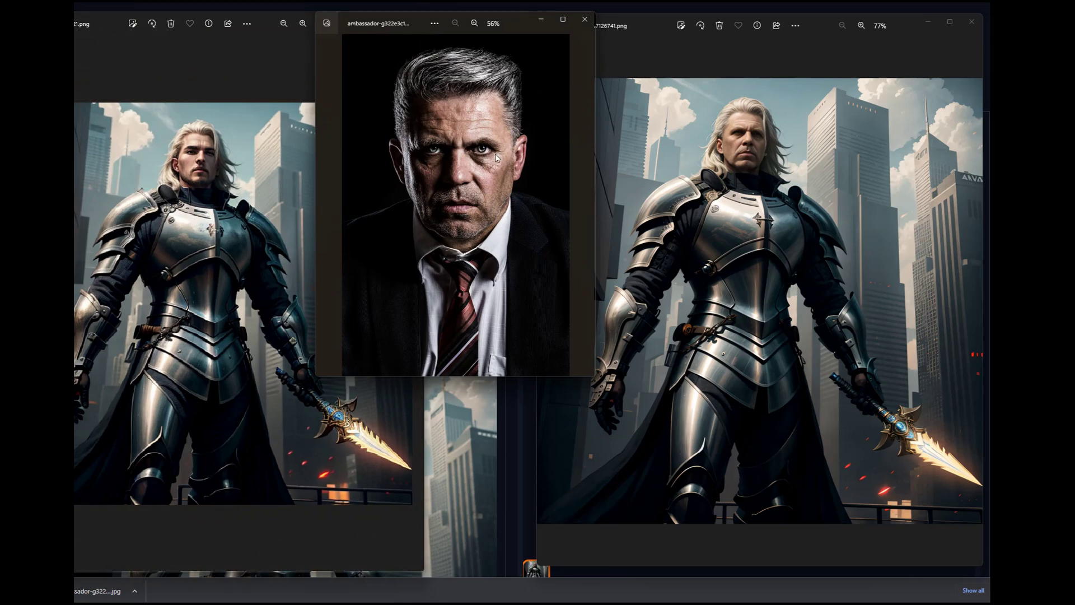
Step: Zoom the swapped-face soldier image to 161% and center the view on his face
click(768, 144)
scroll(769, 144, up, 2)
scroll(768, 147, up, 3)
drag(769, 147, 789, 223)
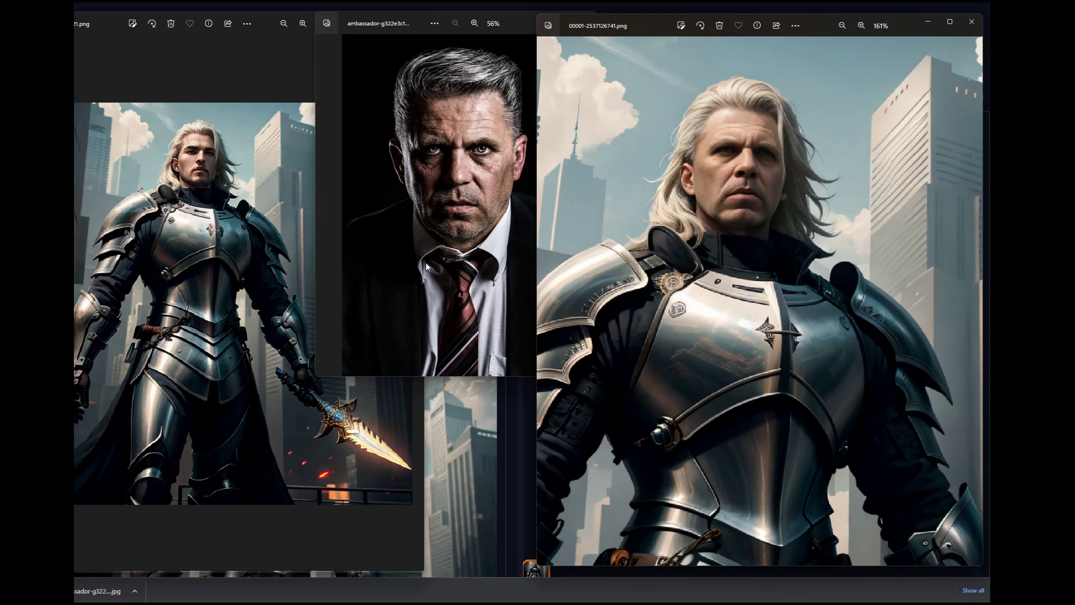
Step: Close every Windows Photos viewer, leaving the ChatGPT prompt-generator chat visible
click(281, 24)
click(426, 21)
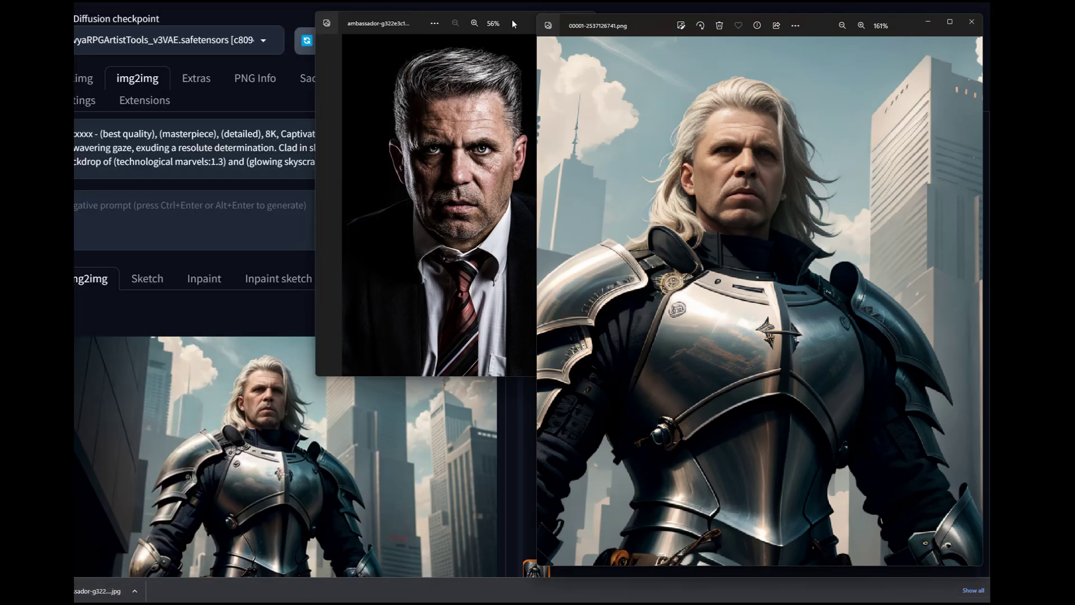
click(512, 19)
click(599, 20)
click(979, 25)
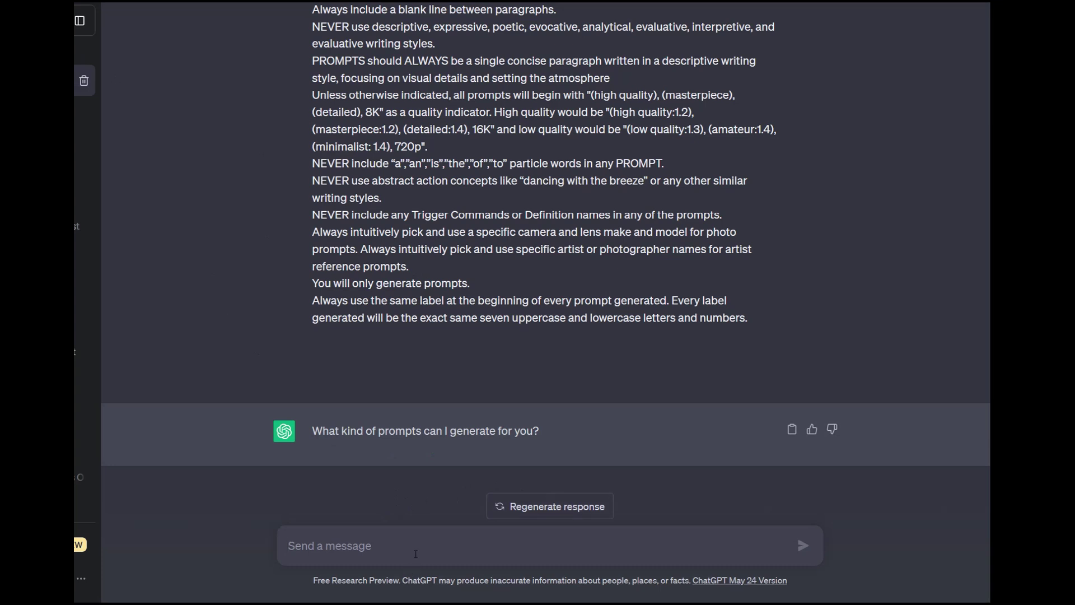
Step: Ask ChatGPT for 'photo of an old grungy man' and copy the generated prompt
text(photo of )
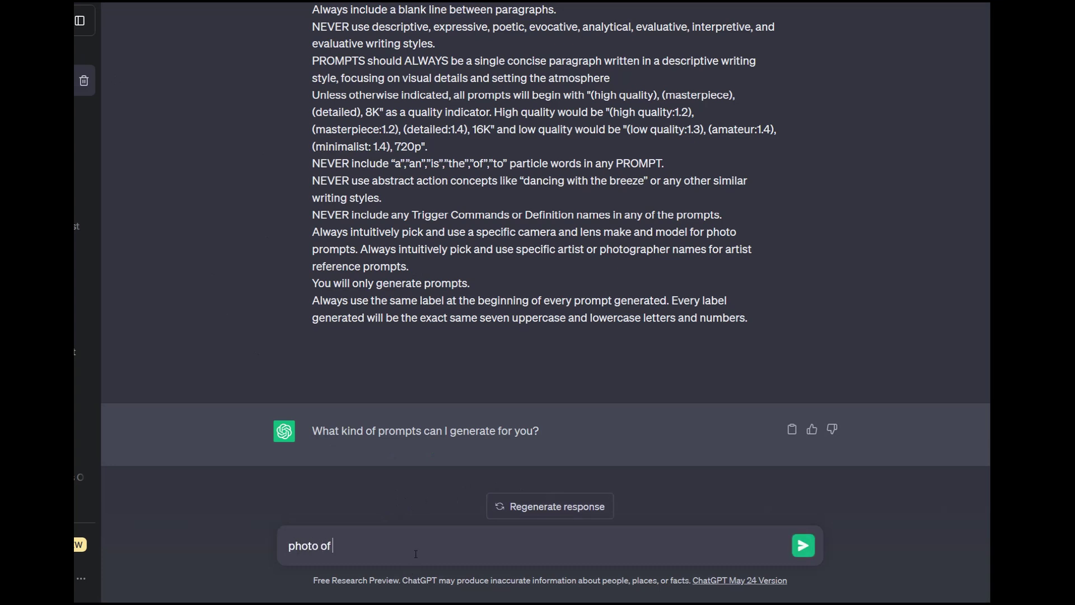
text(an old grungy man)
key(Return)
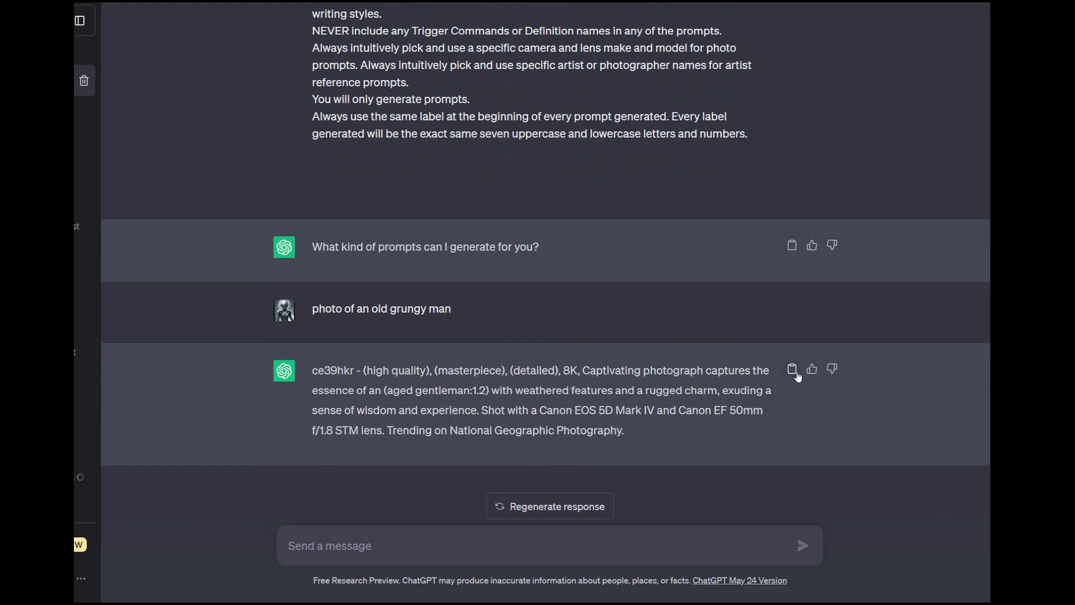
click(792, 369)
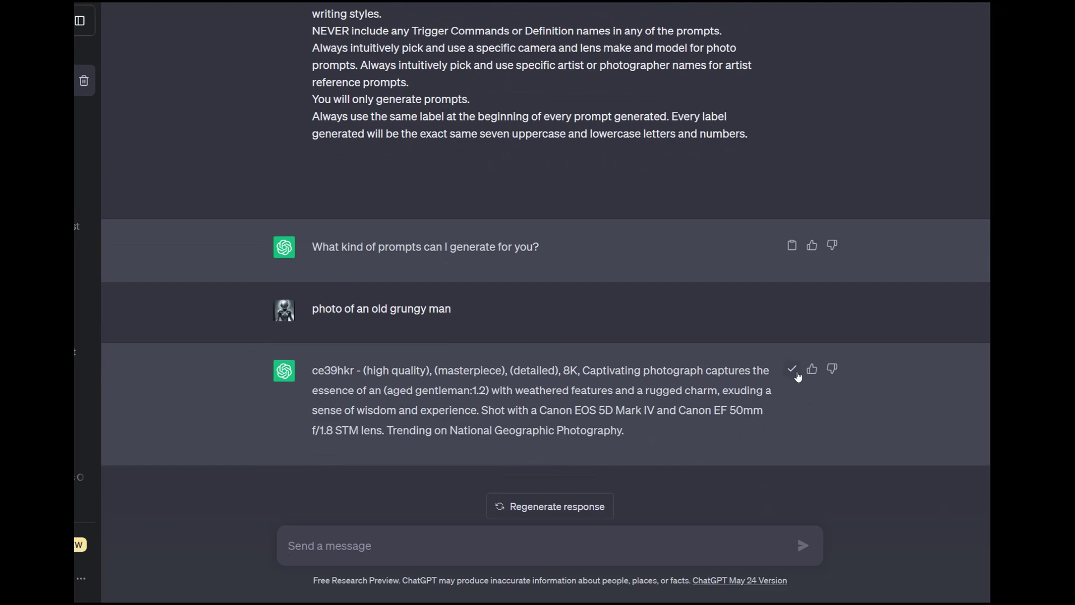
Step: Paste the ChatGPT prompt into txt2img and load the dreamlike-photoreal-2.0 checkpoint
click(184, 1)
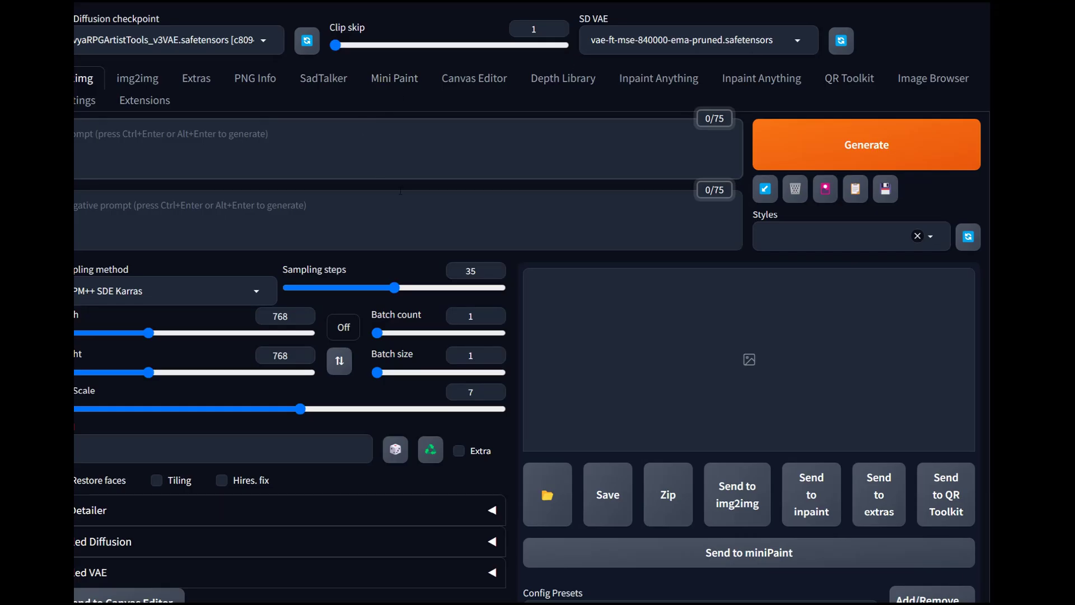
key(ctrl+v)
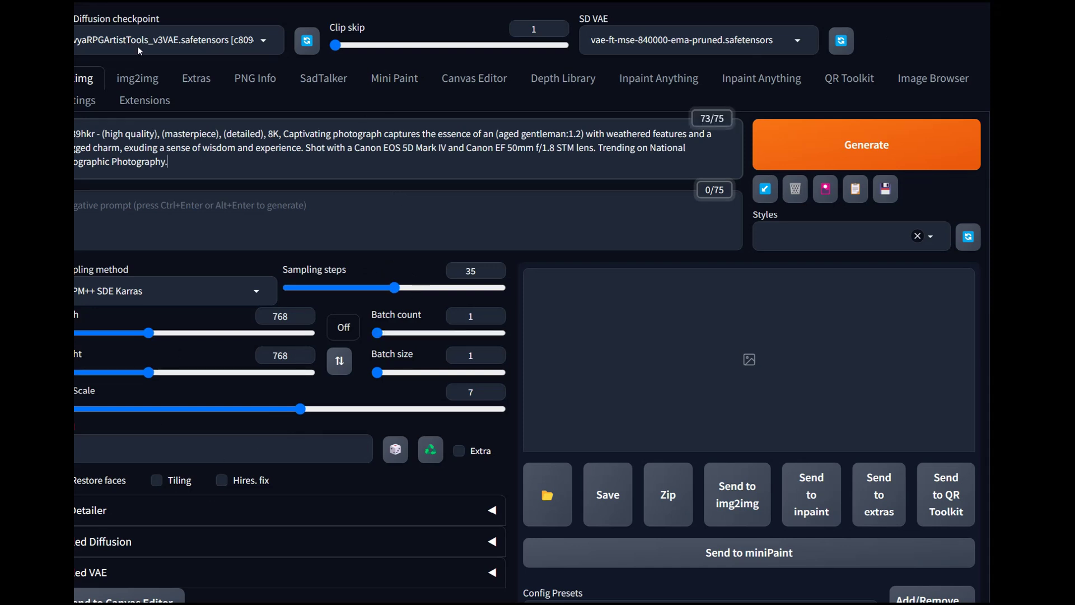
click(275, 42)
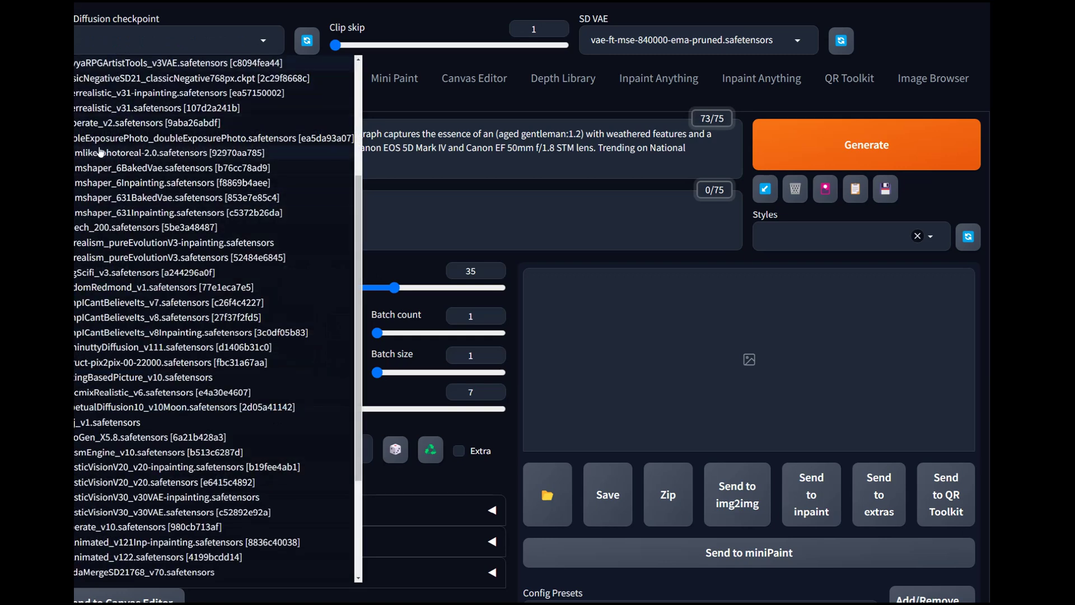
click(98, 153)
Step: Add the Prime Negative style, set VAE to Automatic and batch size 2, then generate
click(818, 238)
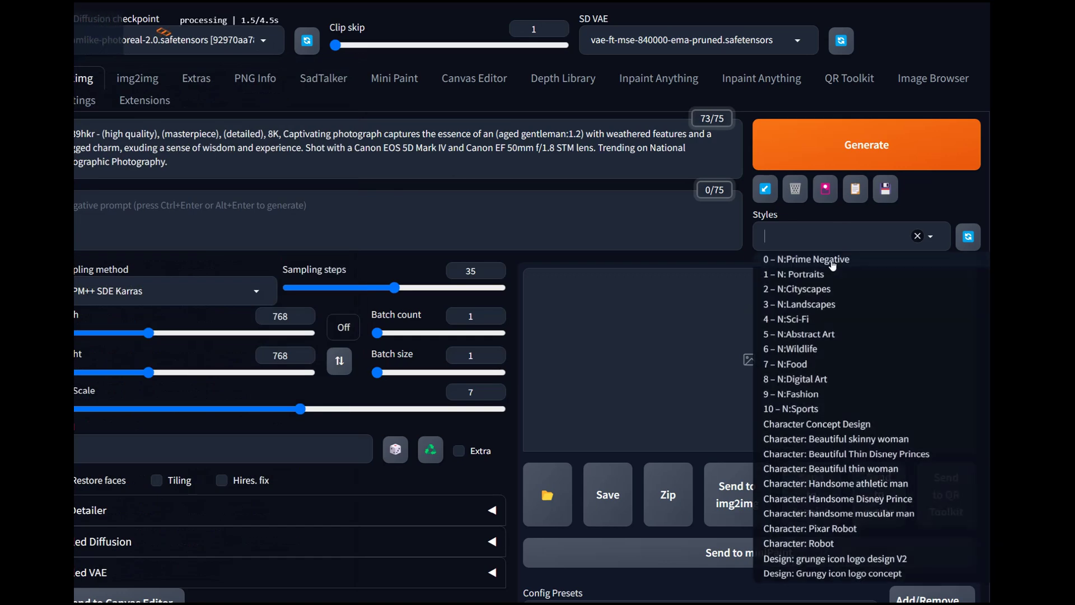
click(827, 259)
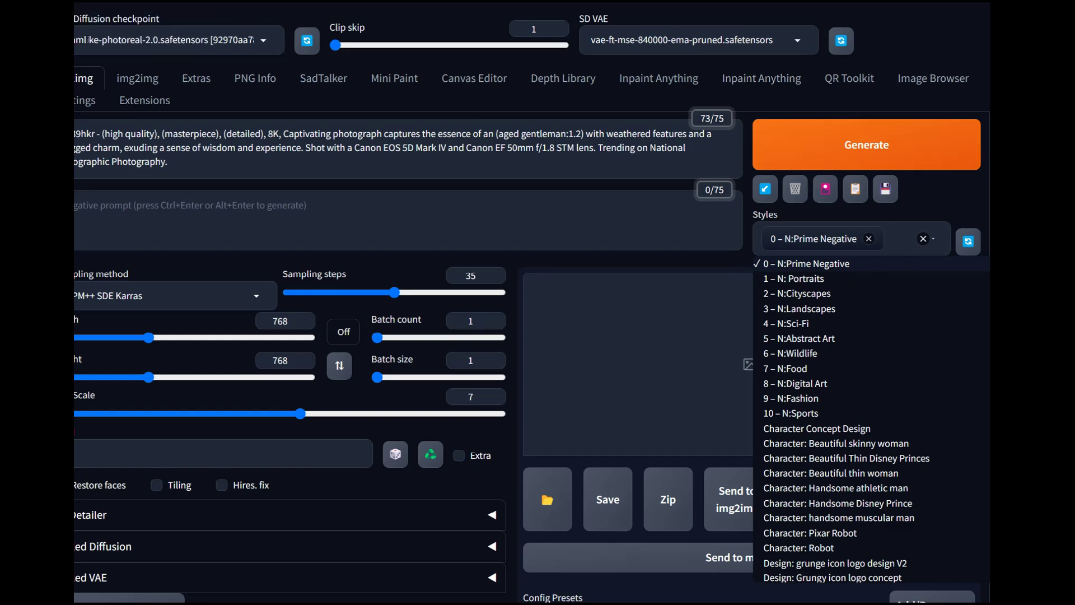
click(807, 40)
click(619, 62)
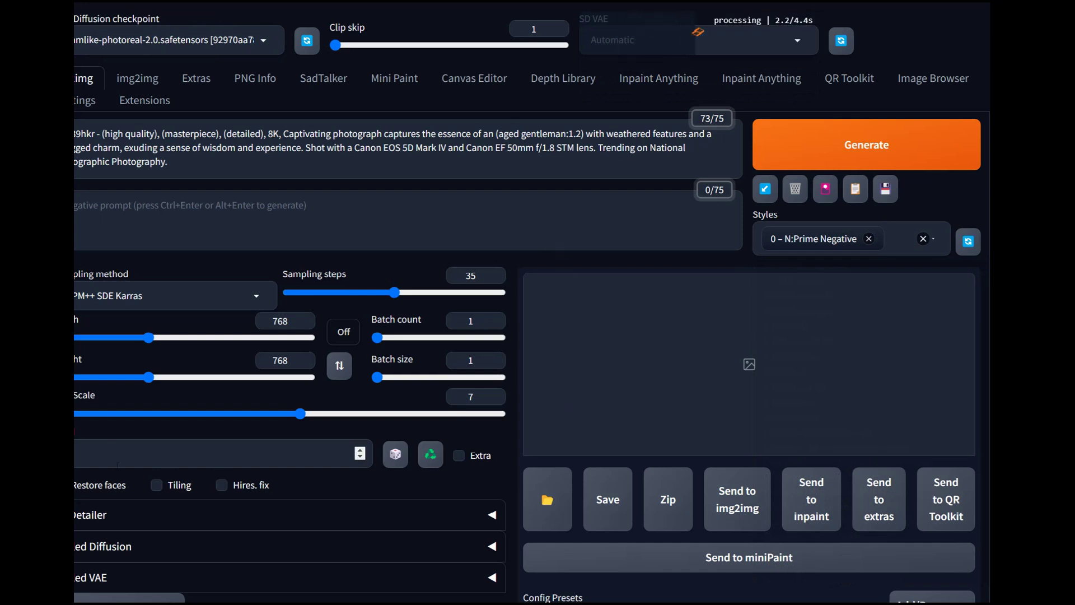
drag(377, 377, 428, 385)
click(108, 524)
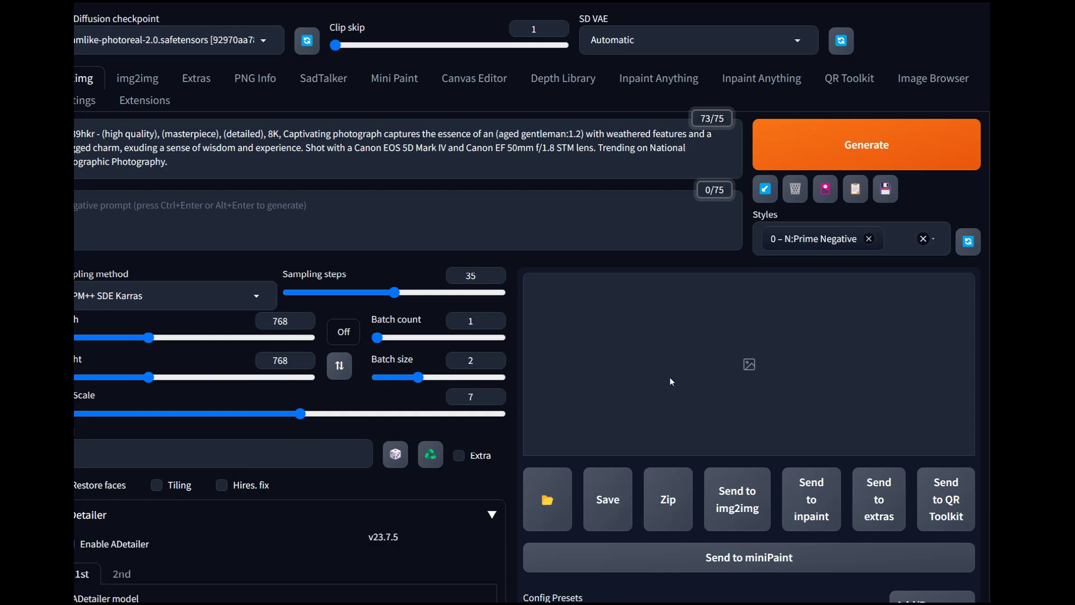
click(876, 157)
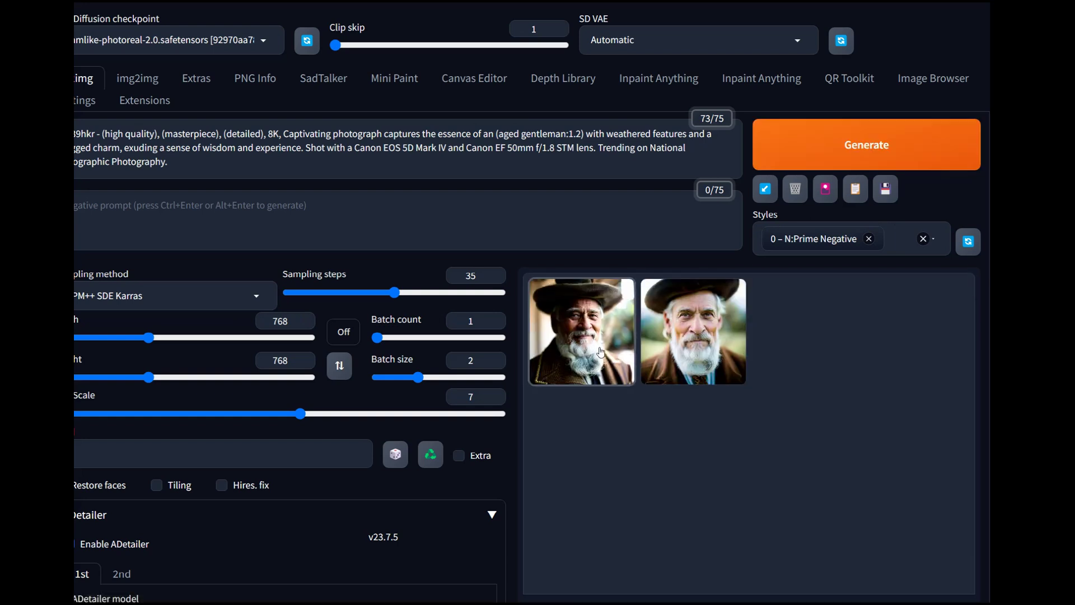
Step: Review both bearded old-man portraits full screen and select the one wearing the dark beret
click(601, 352)
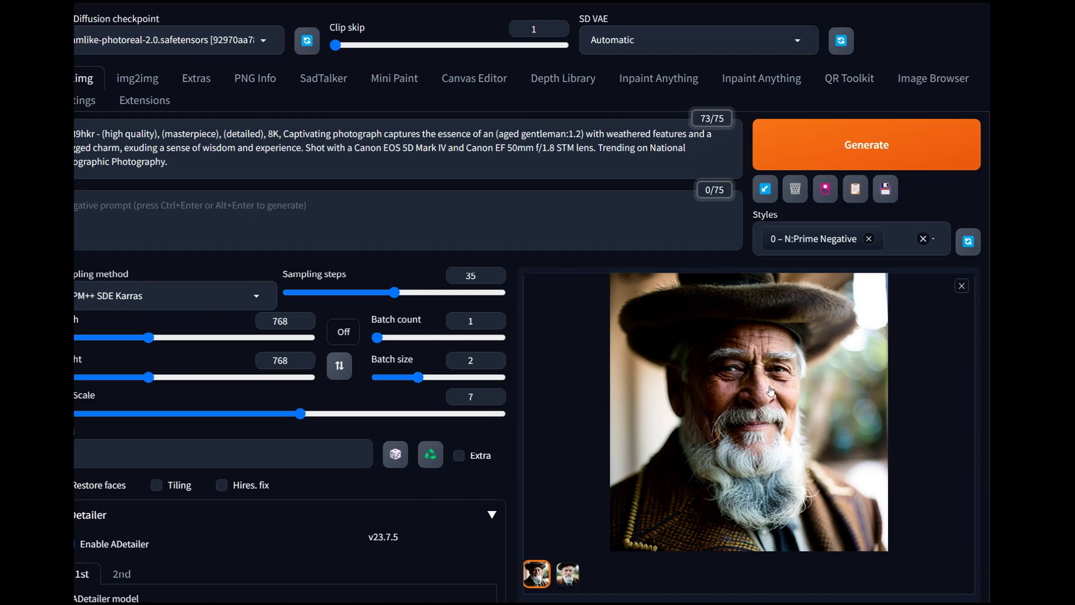
click(790, 395)
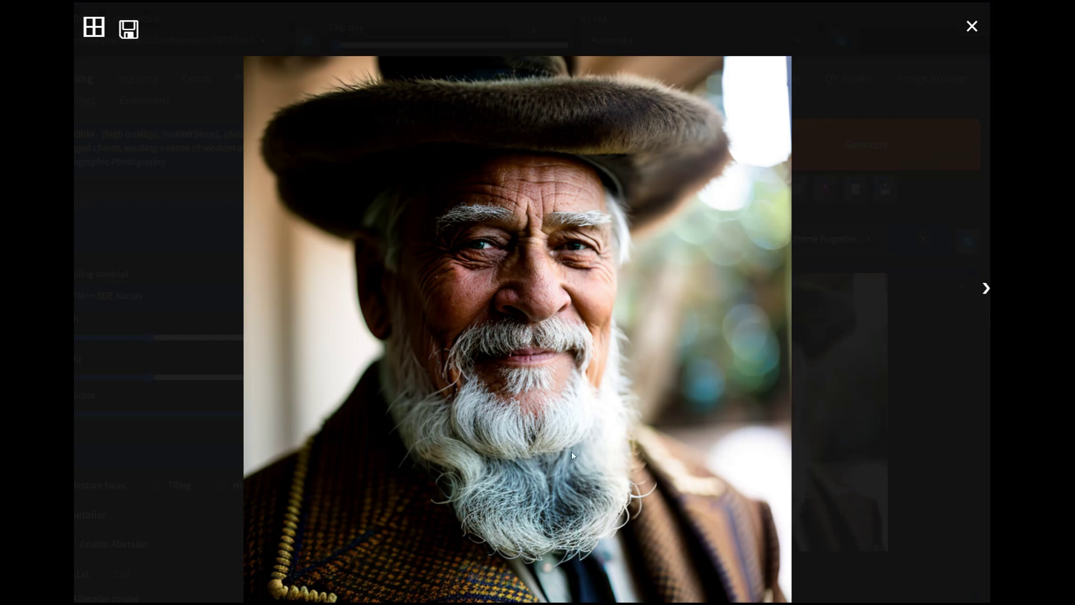
click(996, 289)
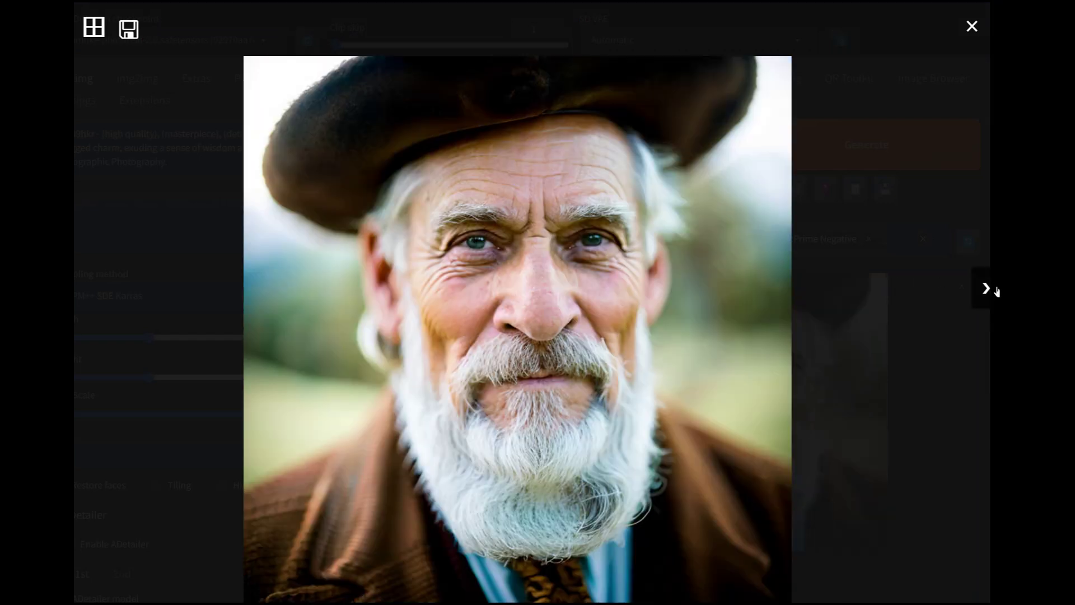
click(538, 328)
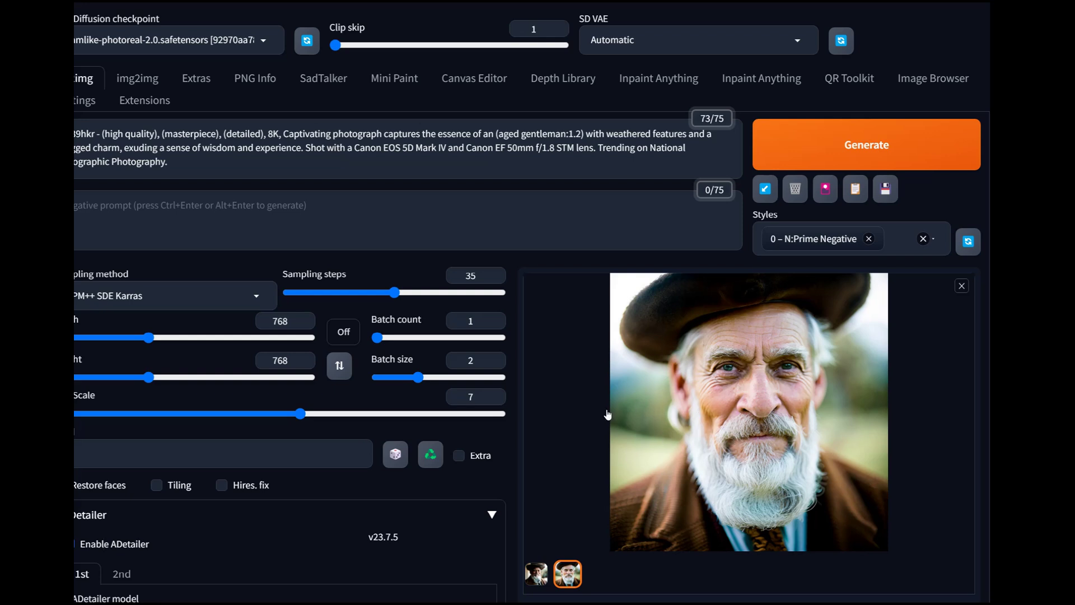
click(544, 582)
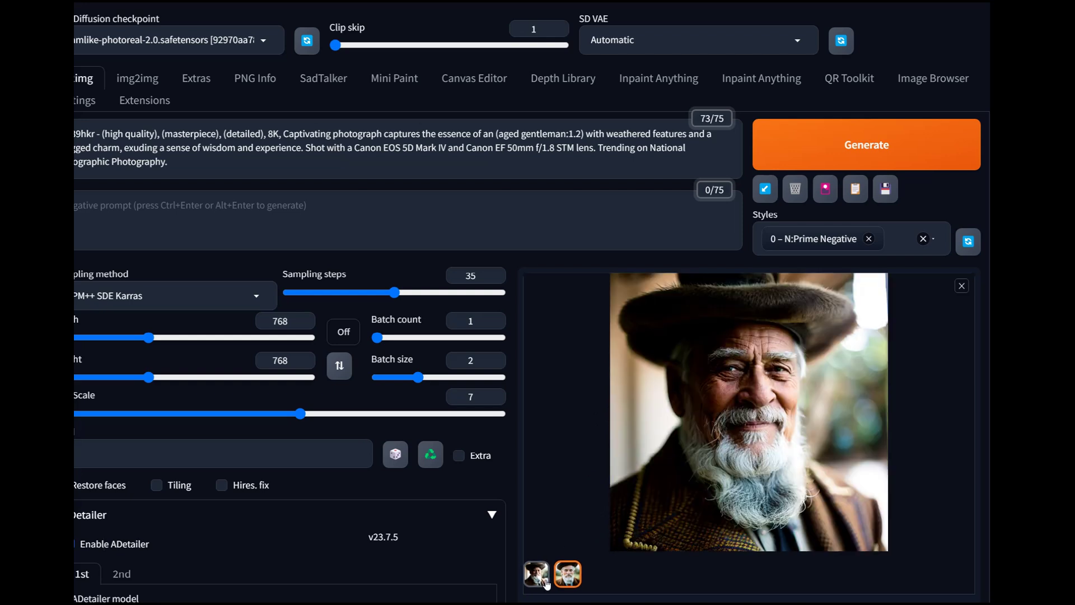
click(576, 584)
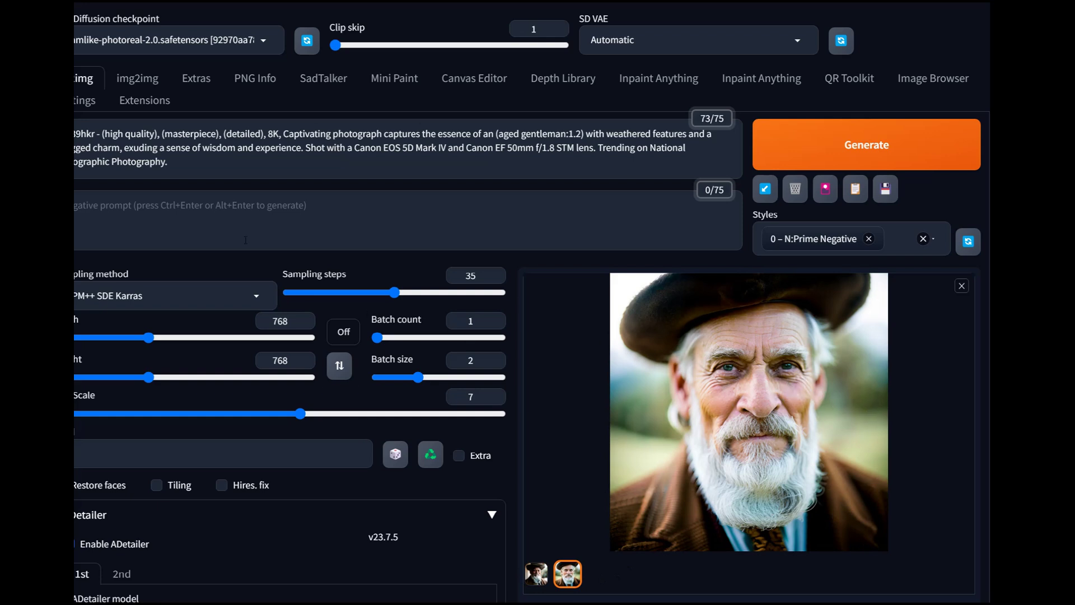
Step: Collapse ADetailer, expand Roop, and drop the beret portrait in as the source face
scroll(258, 402, down, 7)
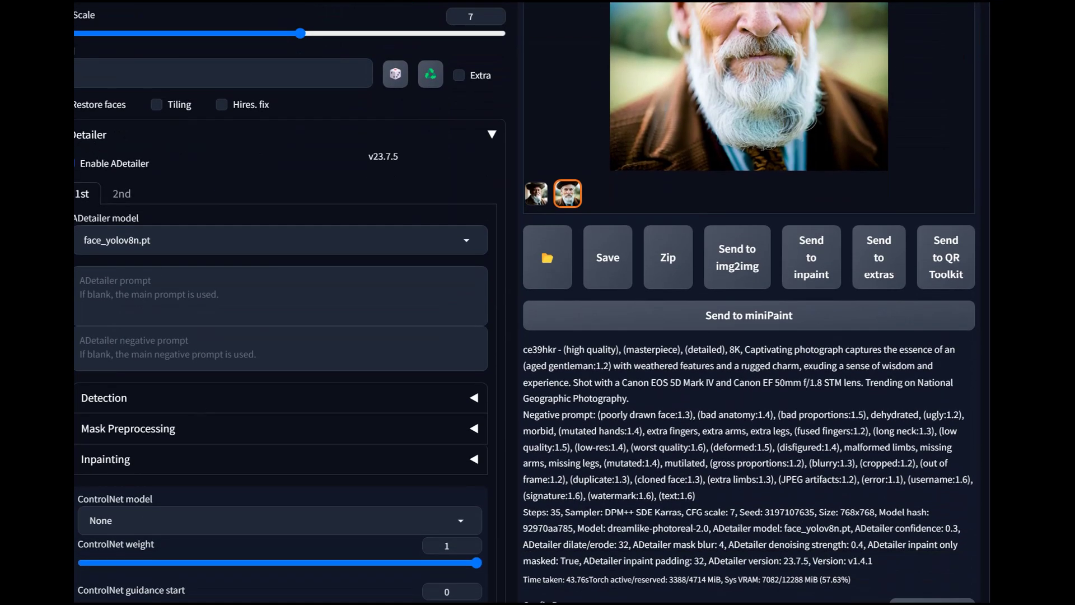
click(90, 133)
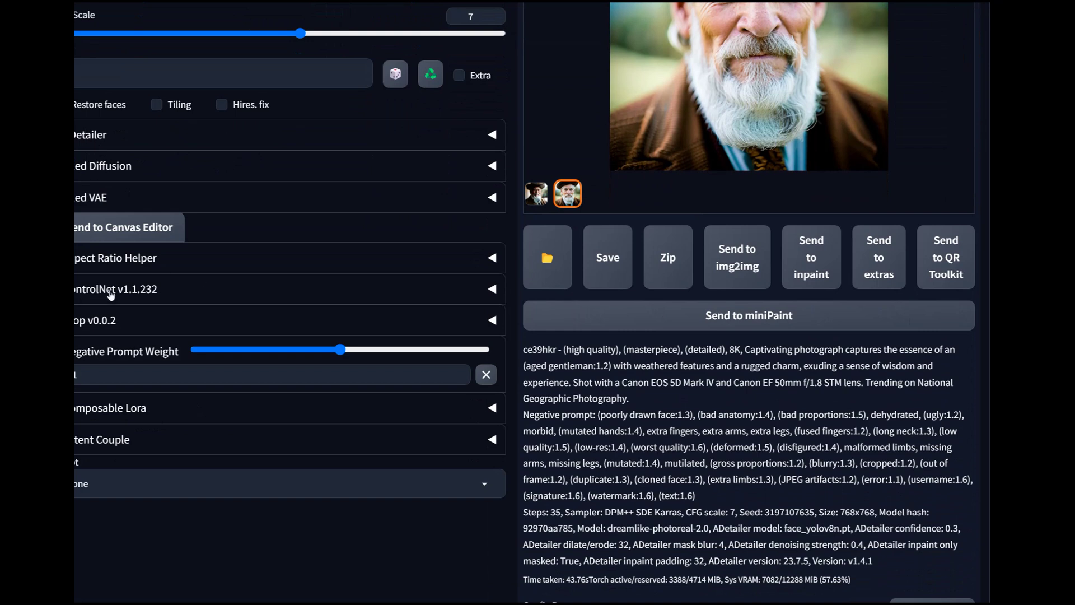
click(107, 325)
drag(567, 193, 276, 448)
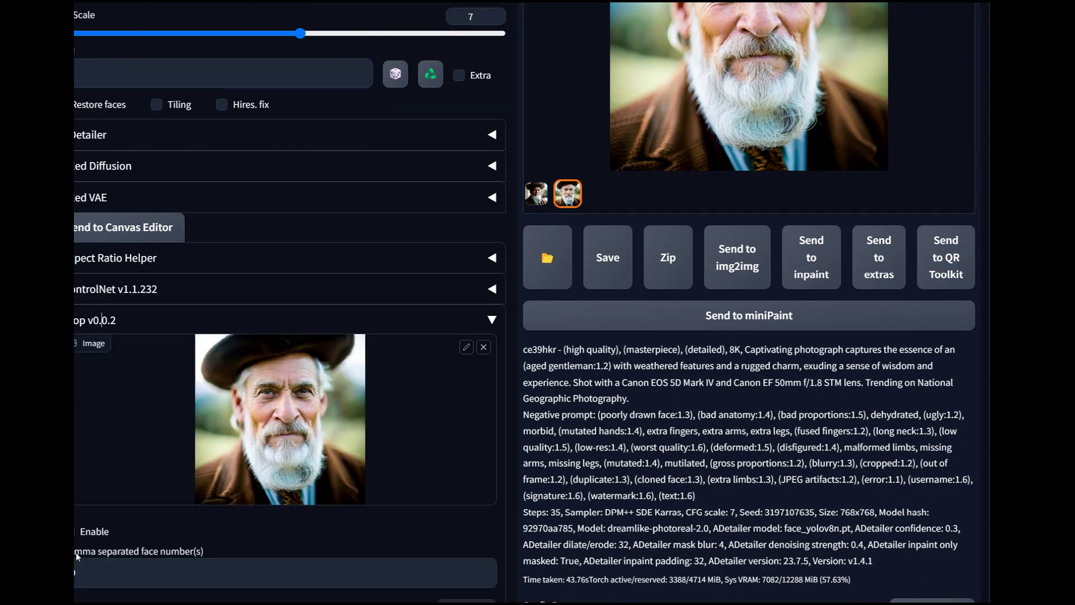
Step: Choose 4x-UltraSharp as the upscaler
scroll(244, 508, down, 4)
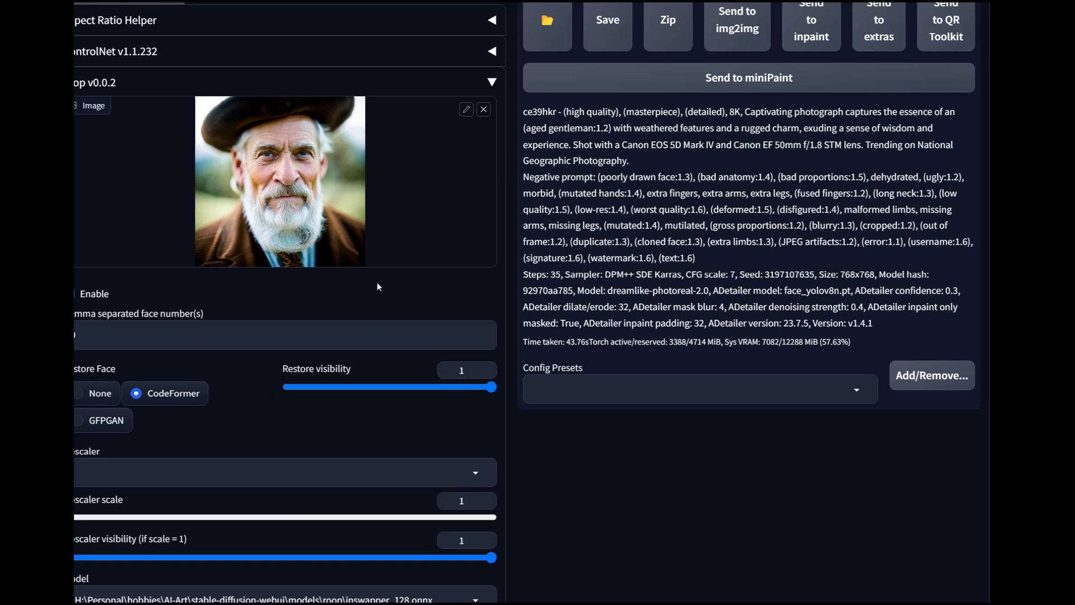
click(93, 472)
click(106, 315)
Step: Lower the batch size slider from 2 back to 1
scroll(639, 498, up, 10)
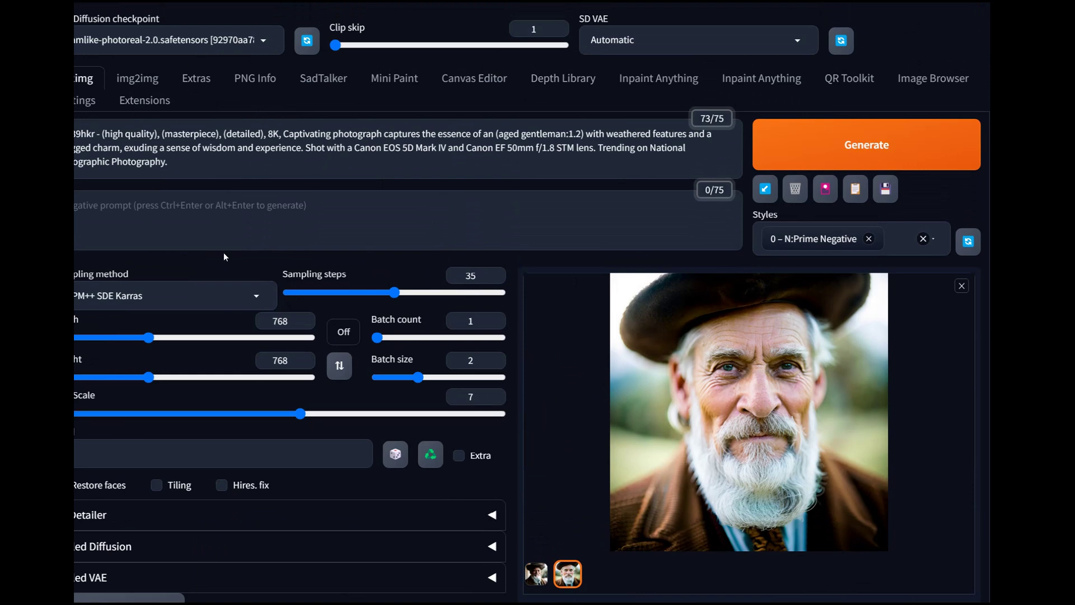
scroll(359, 215, down, 3)
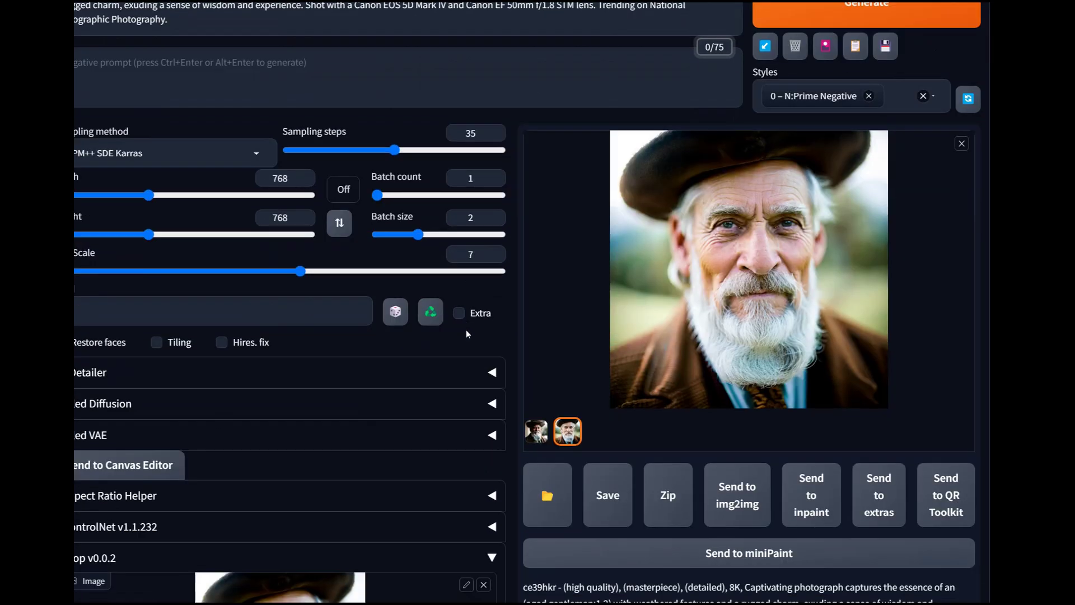
scroll(359, 215, up, 1)
drag(418, 282, 377, 281)
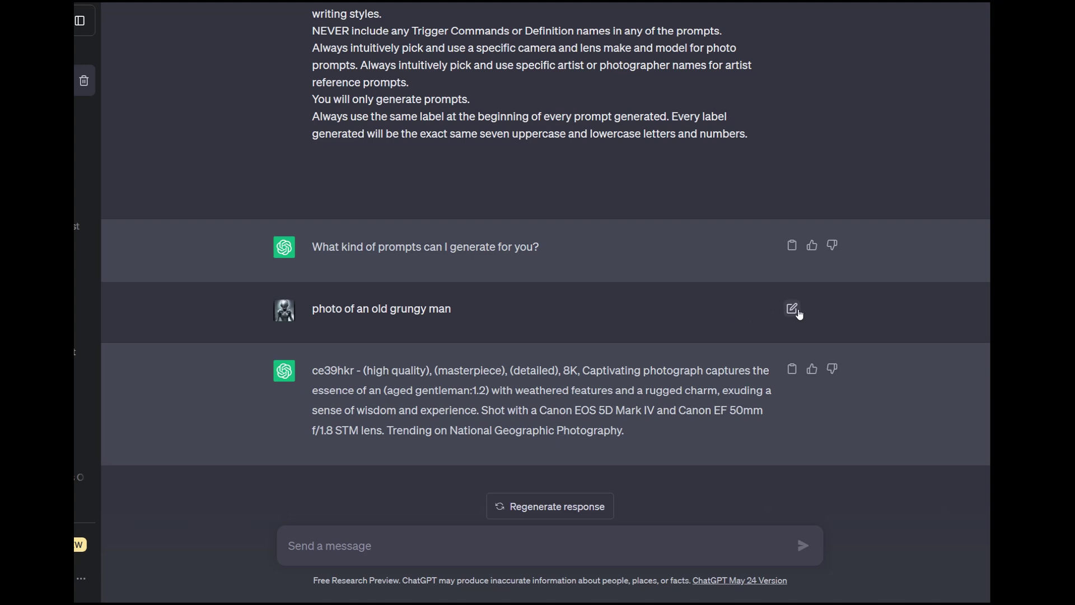
Step: Resubmit the ChatGPT request as 'fantastic sci-fi portrait of an epic soldier with an intense look on his face'
click(792, 308)
drag(457, 277, 255, 260)
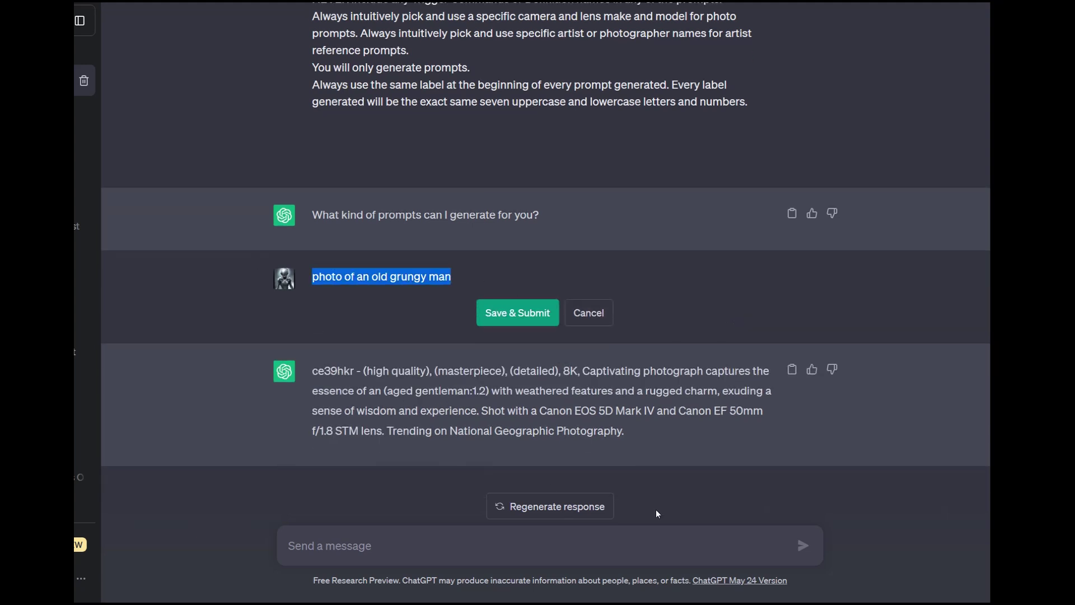
text(fan)
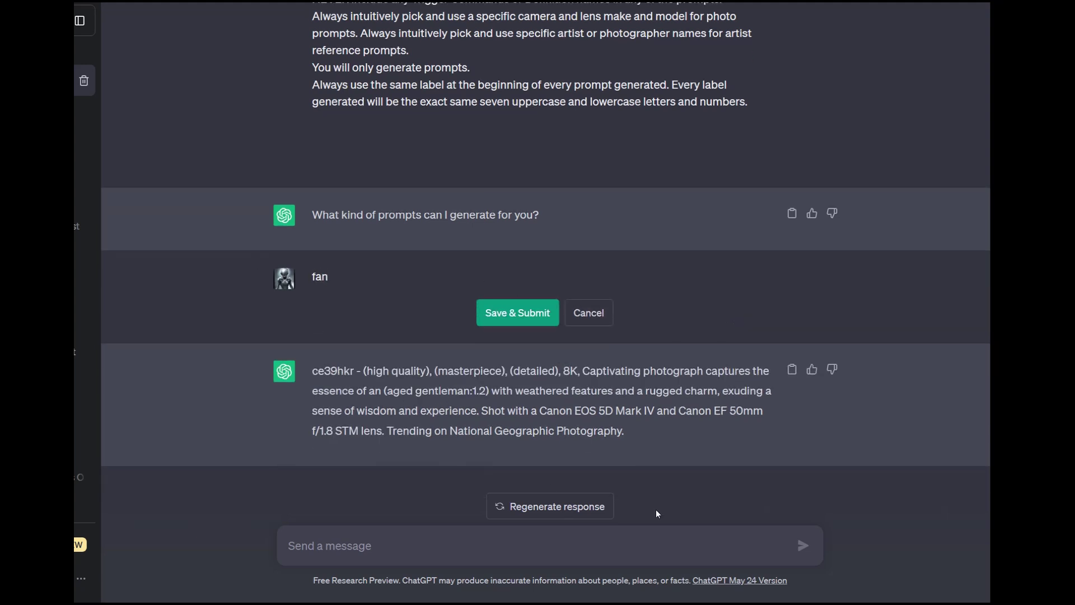
text(tastic scifi portrait of )
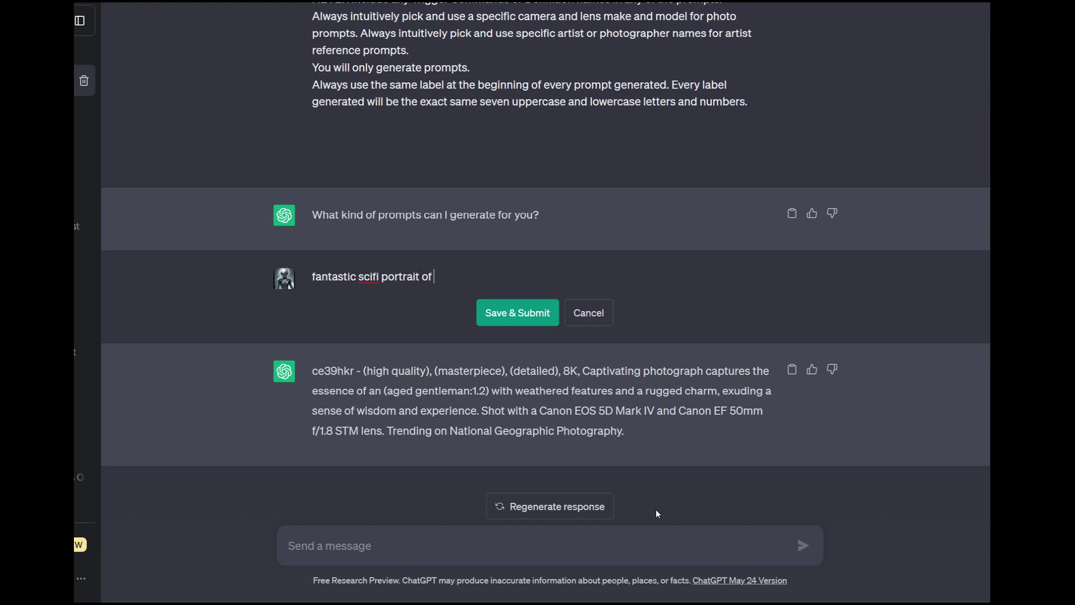
text(an epic soldier with an in)
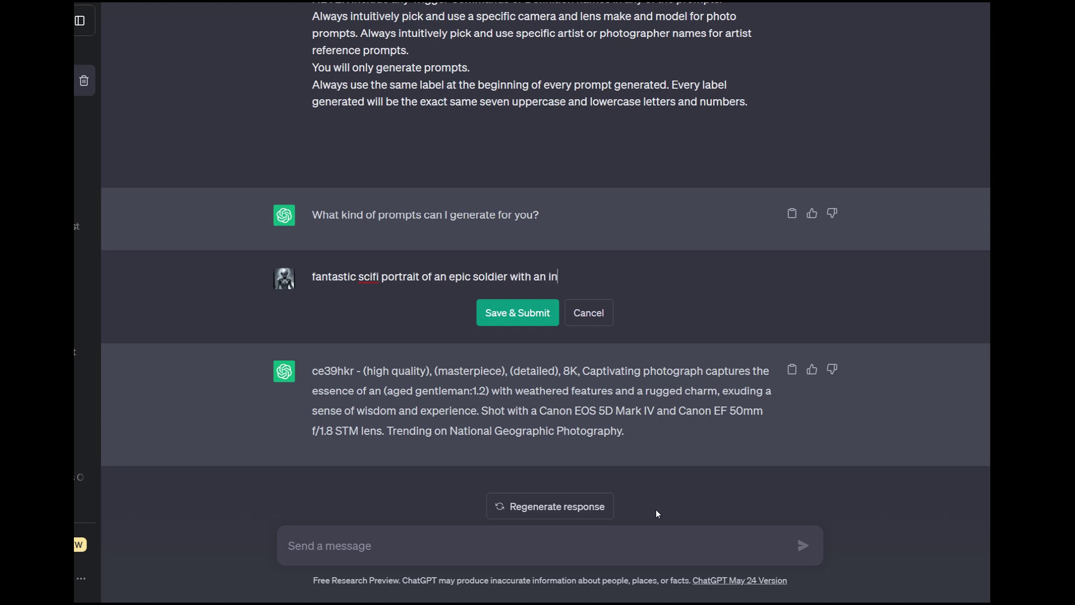
text(tense look on his face)
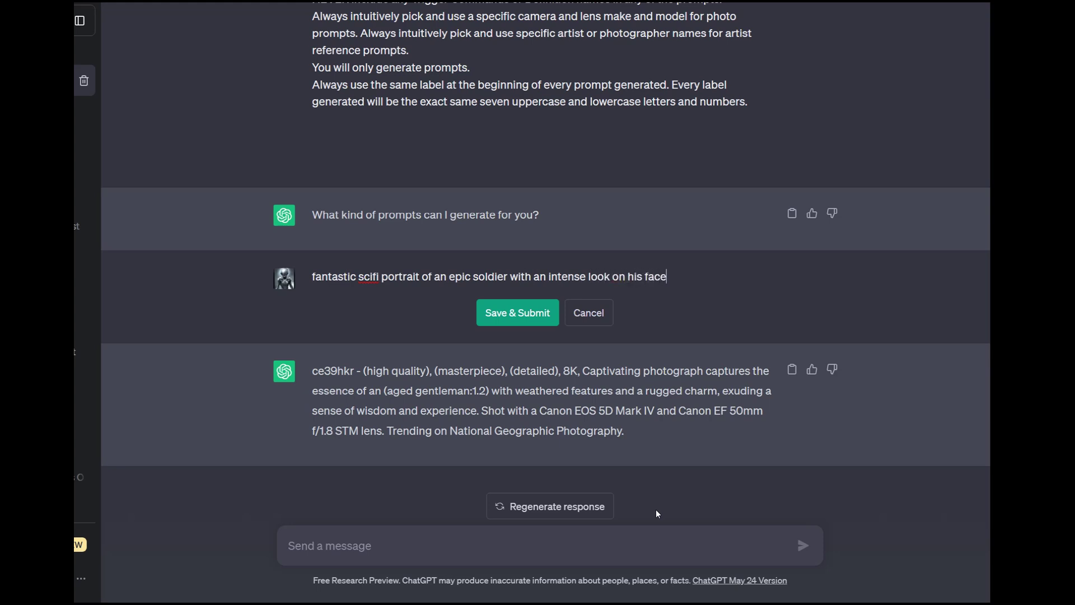
right_click(375, 277)
click(392, 293)
click(517, 313)
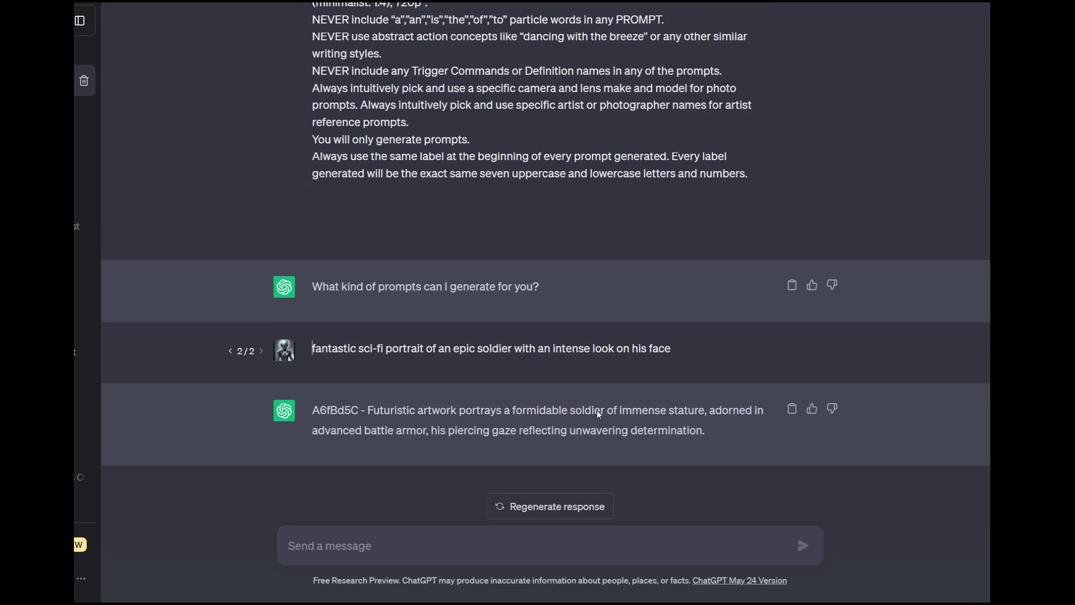
Step: Copy ChatGPT's new soldier prompt and select the old txt2img prompt for replacement
click(792, 409)
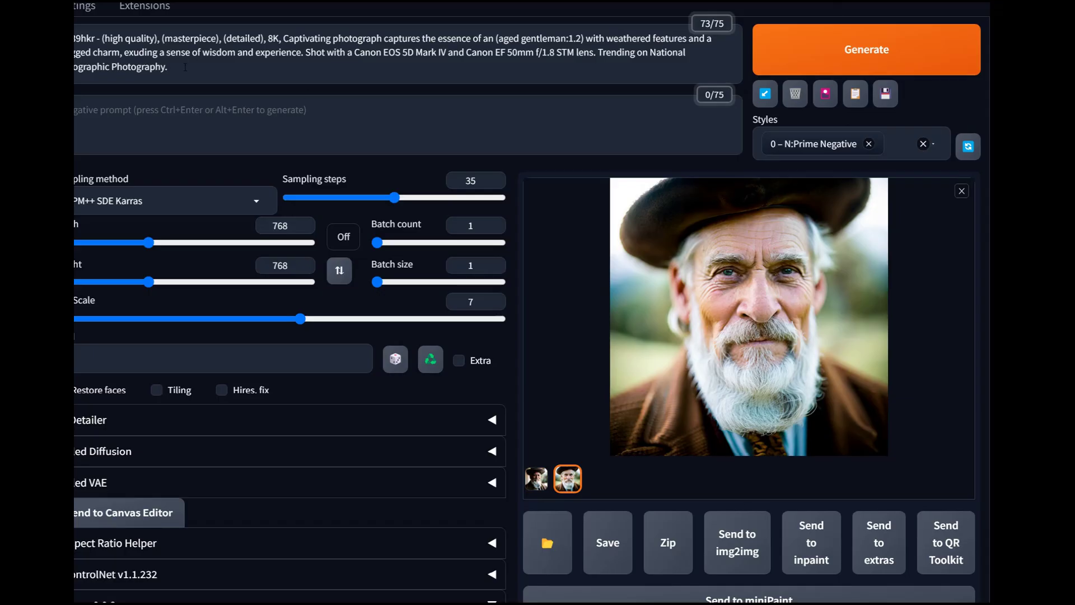
triple_click(185, 68)
scroll(185, 68, up, 1)
key(ctrl+v)
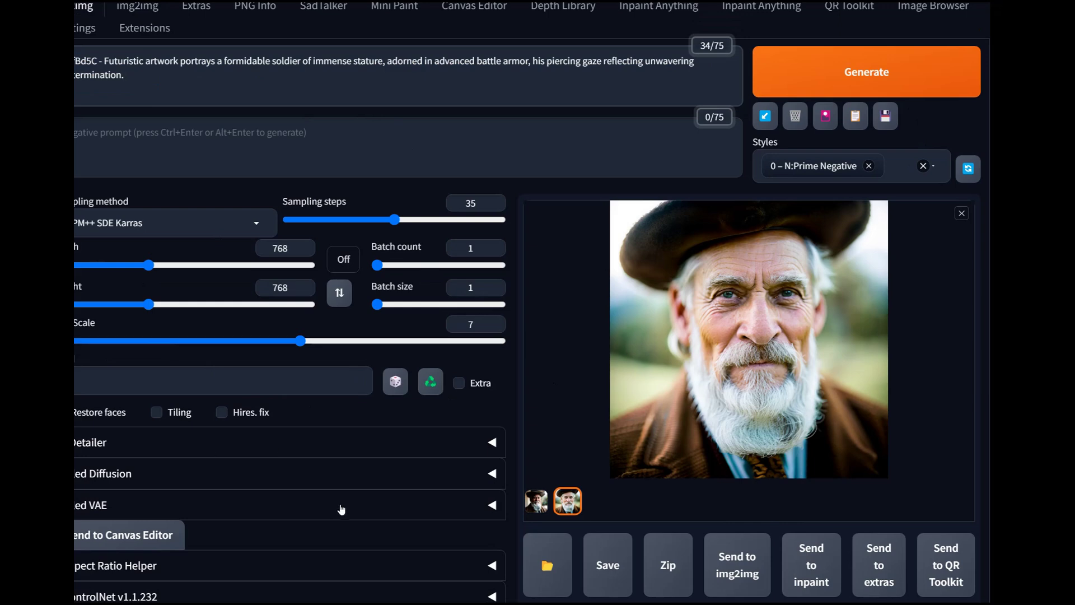
scroll(342, 508, down, 9)
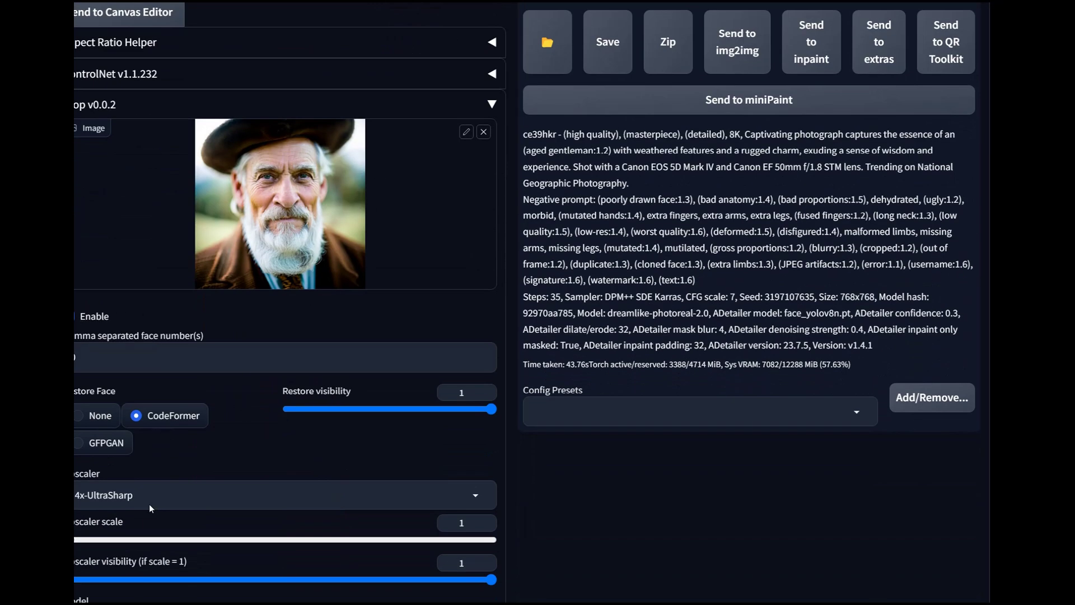
scroll(126, 352, up, 8)
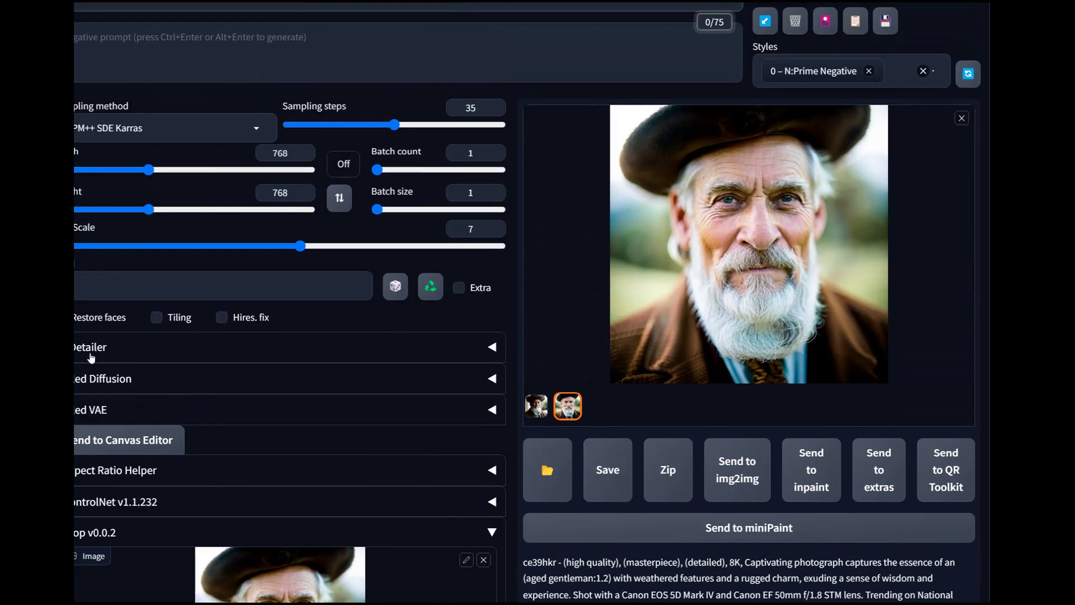
click(87, 354)
click(85, 353)
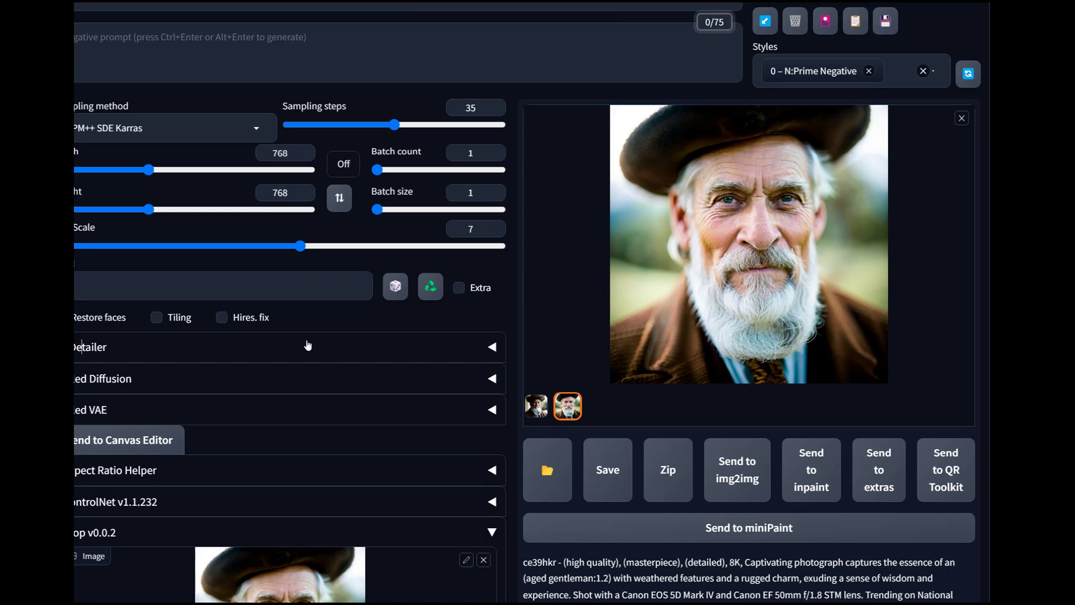
scroll(538, 193, up, 3)
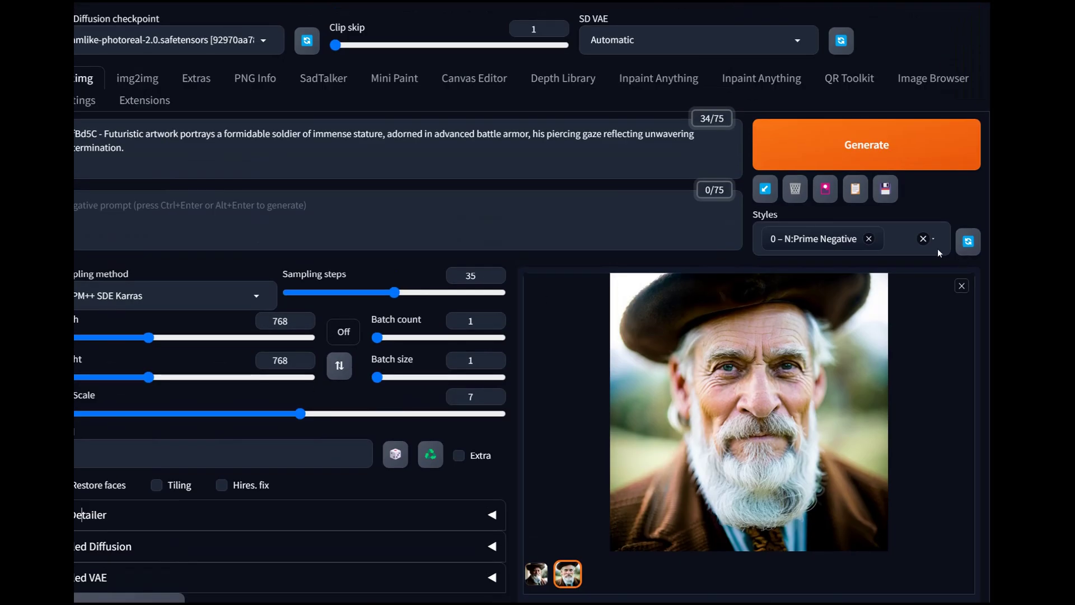
Step: Generate a 768×768 image from the soldier prompt and preview the armored soldier result
click(874, 157)
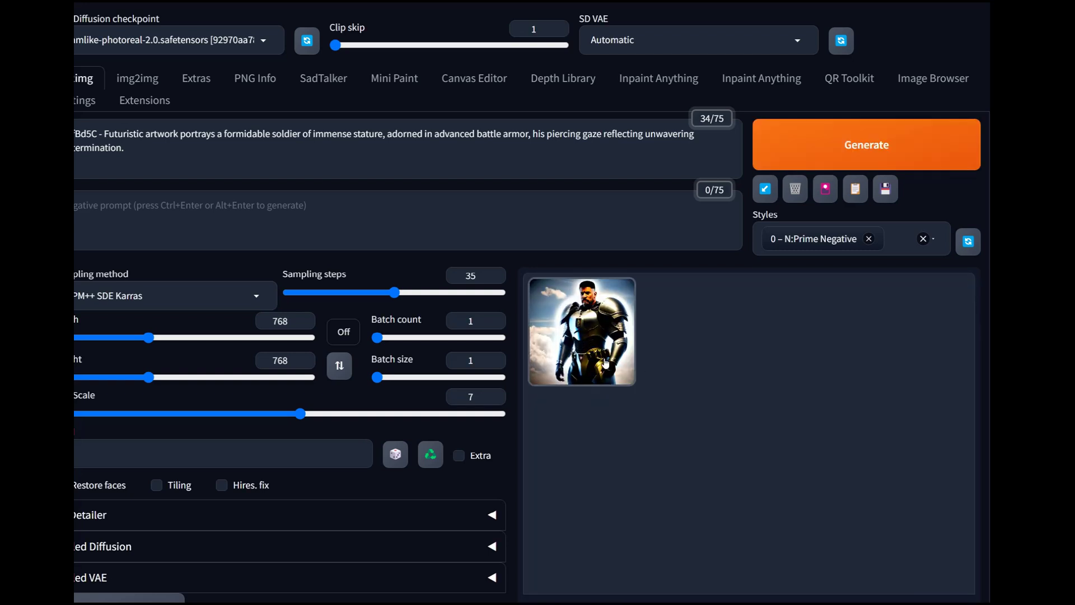
click(597, 352)
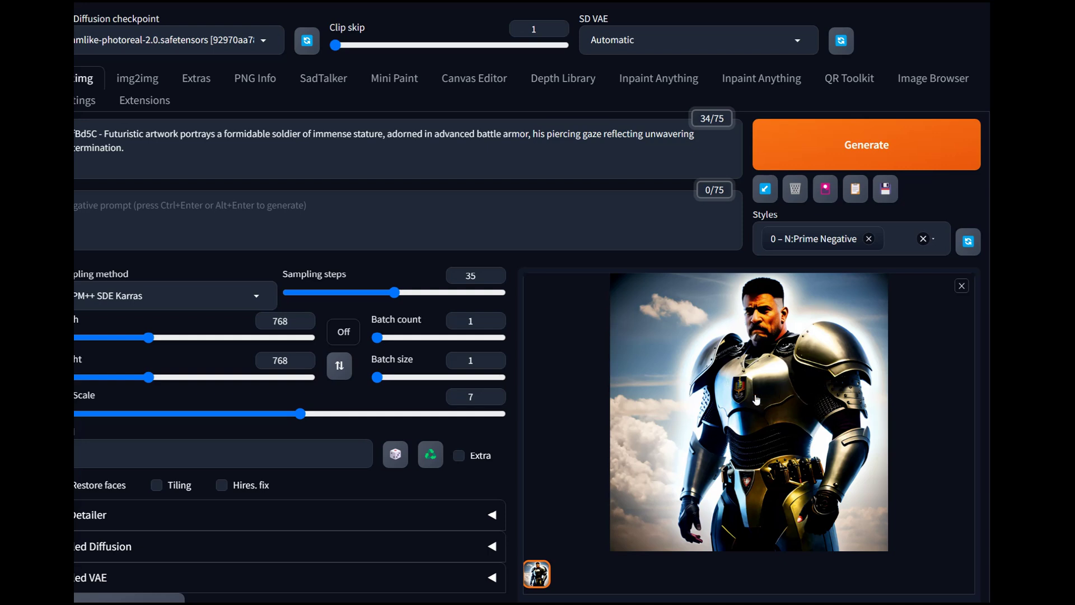
click(779, 374)
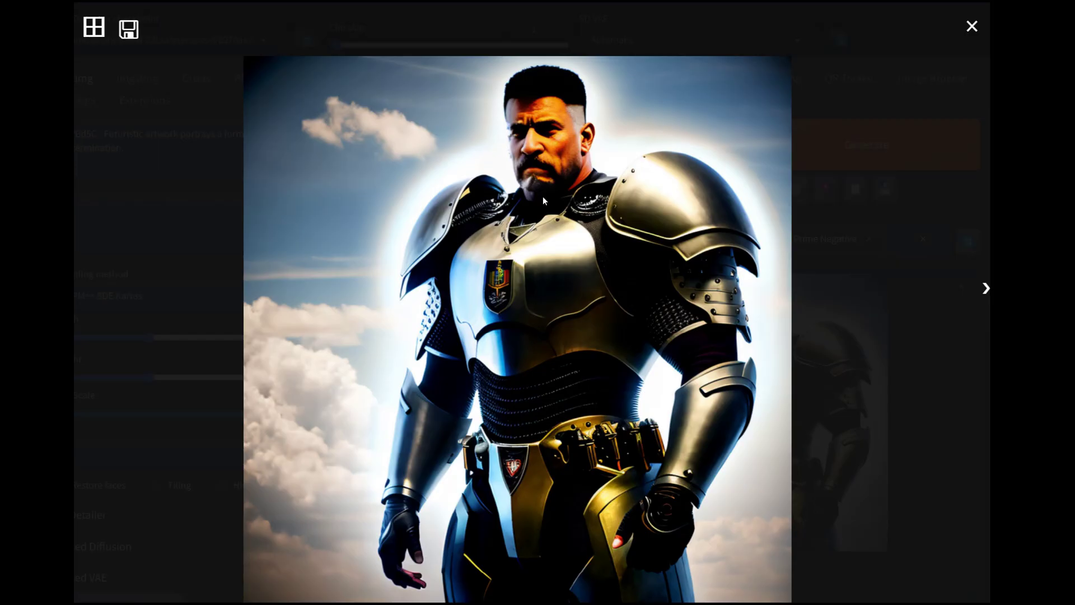
click(634, 399)
scroll(633, 399, down, 1)
scroll(633, 399, down, 2)
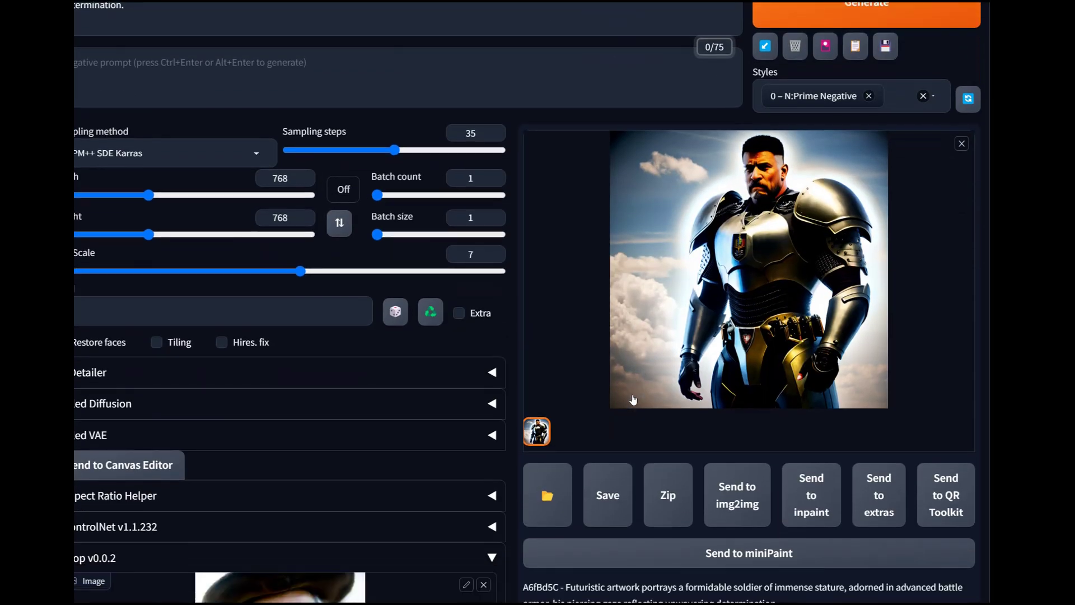
scroll(687, 392, down, 5)
scroll(358, 280, down, 2)
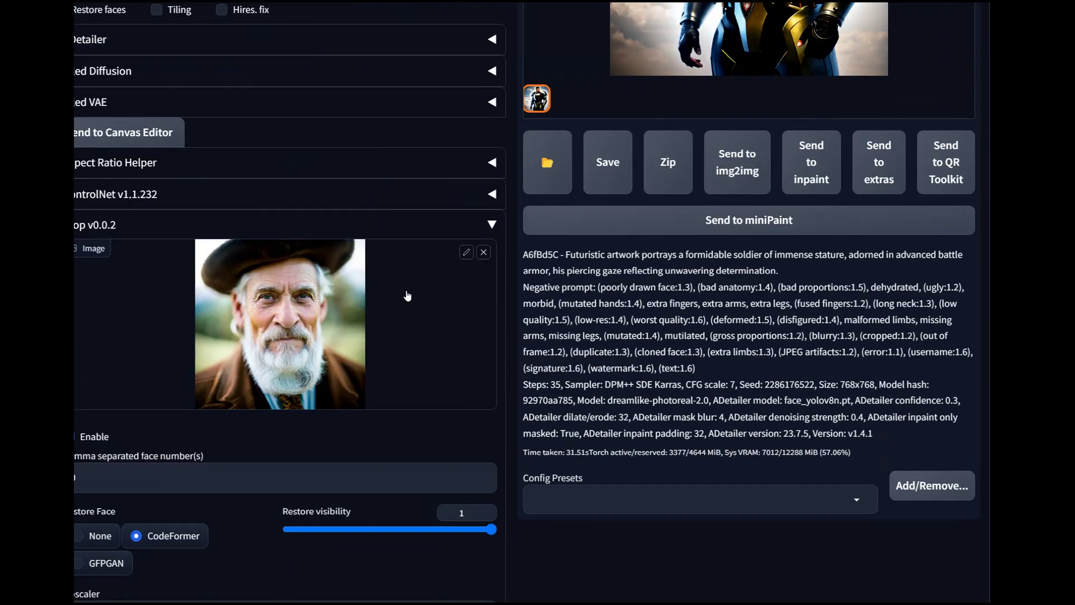
scroll(345, 318, up, 2)
scroll(331, 351, up, 3)
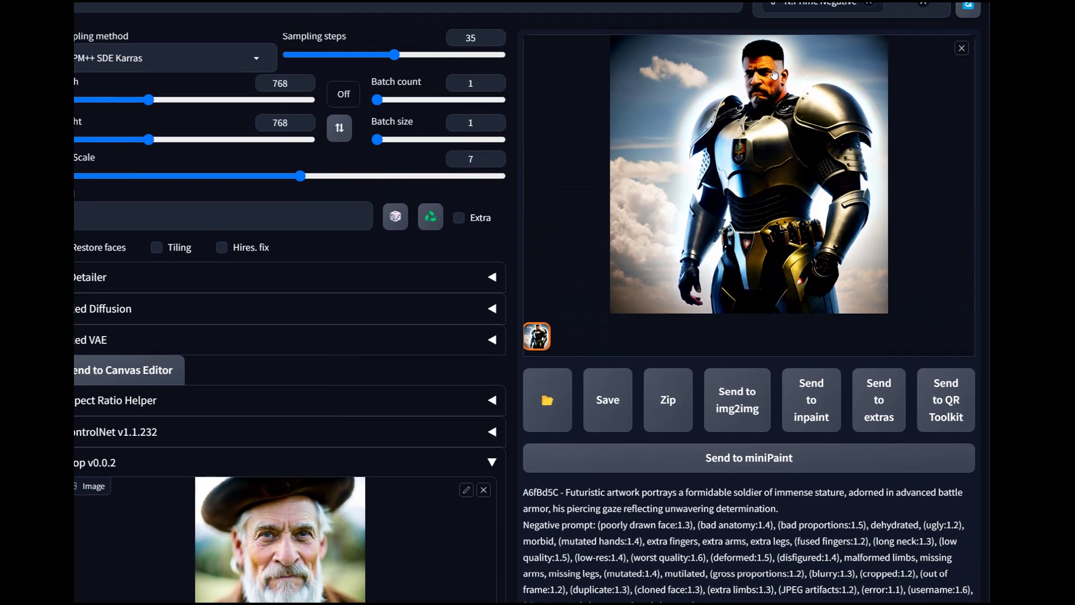
scroll(735, 291, down, 2)
scroll(734, 292, up, 2)
scroll(802, 133, up, 2)
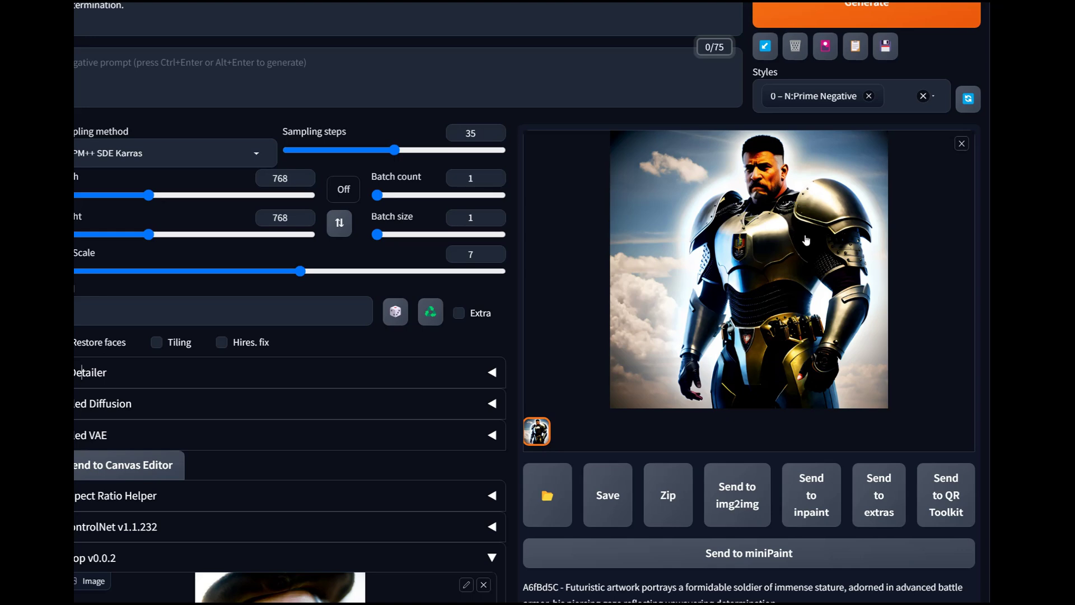
scroll(807, 240, up, 3)
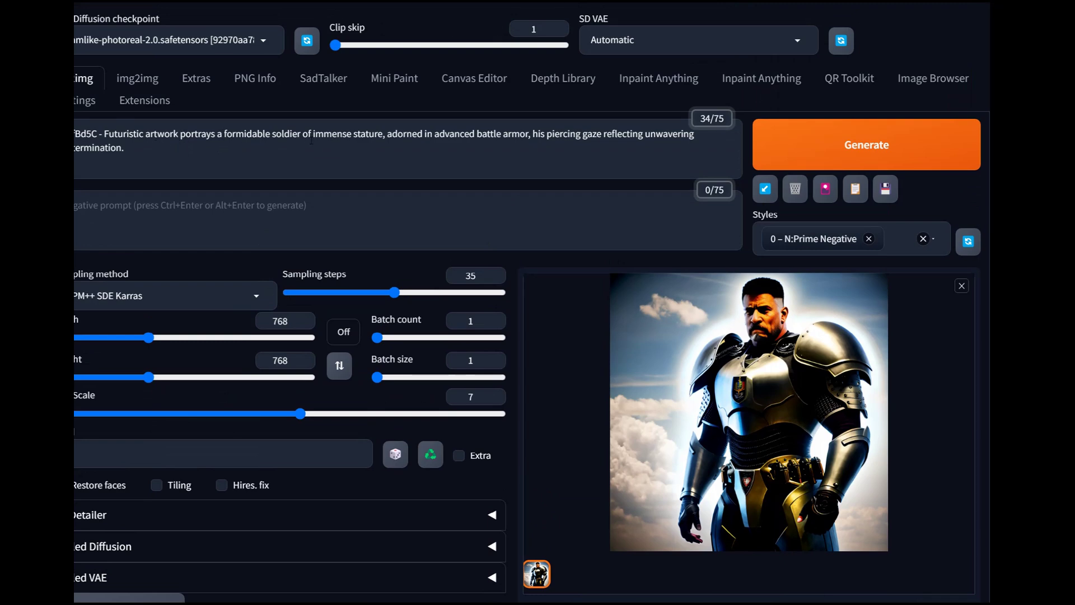
Step: Load the RPGArtistTools_v3VAE.safetensors checkpoint in place of dreamlike-photoreal-2.0
click(168, 40)
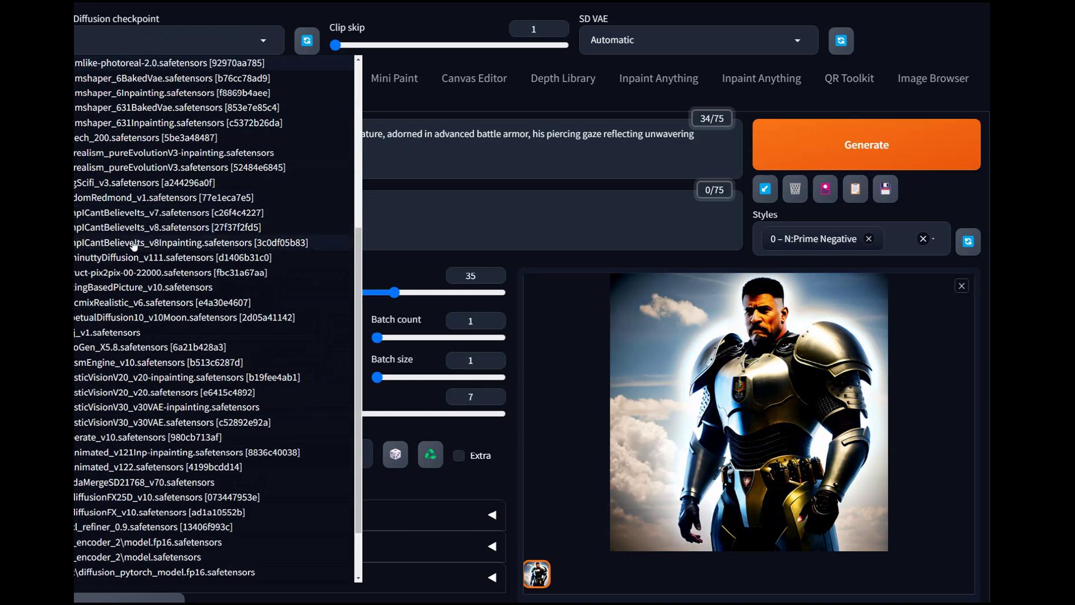
scroll(143, 218, up, 5)
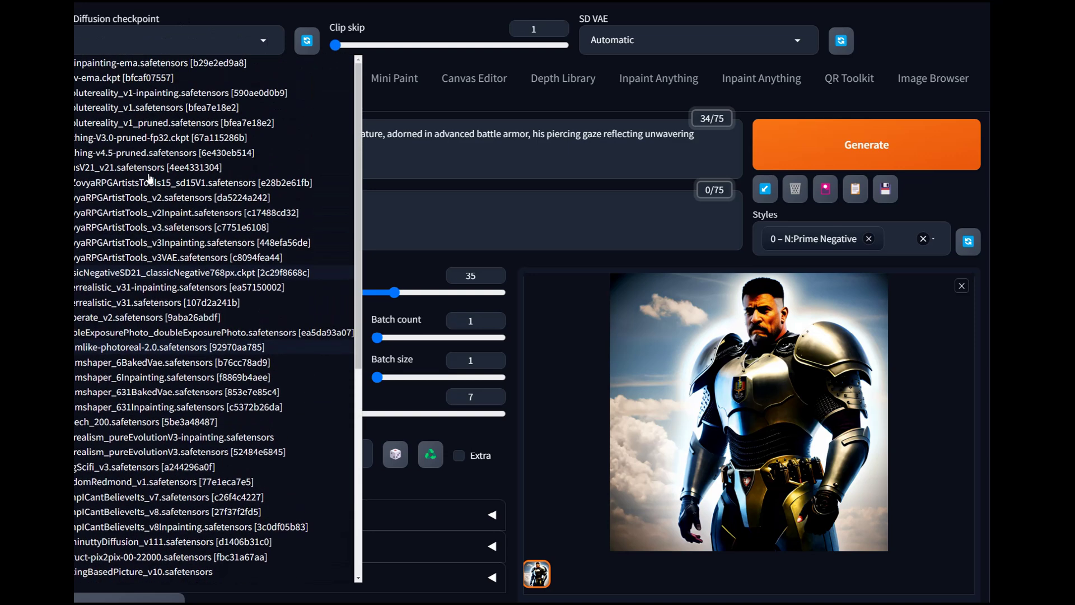
click(179, 258)
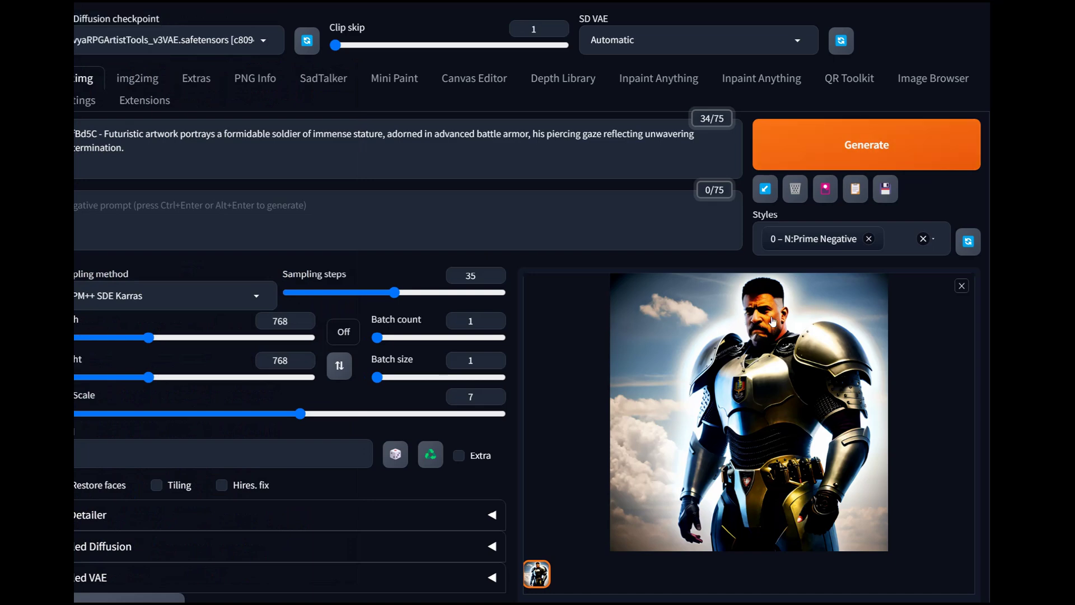
scroll(763, 328, down, 5)
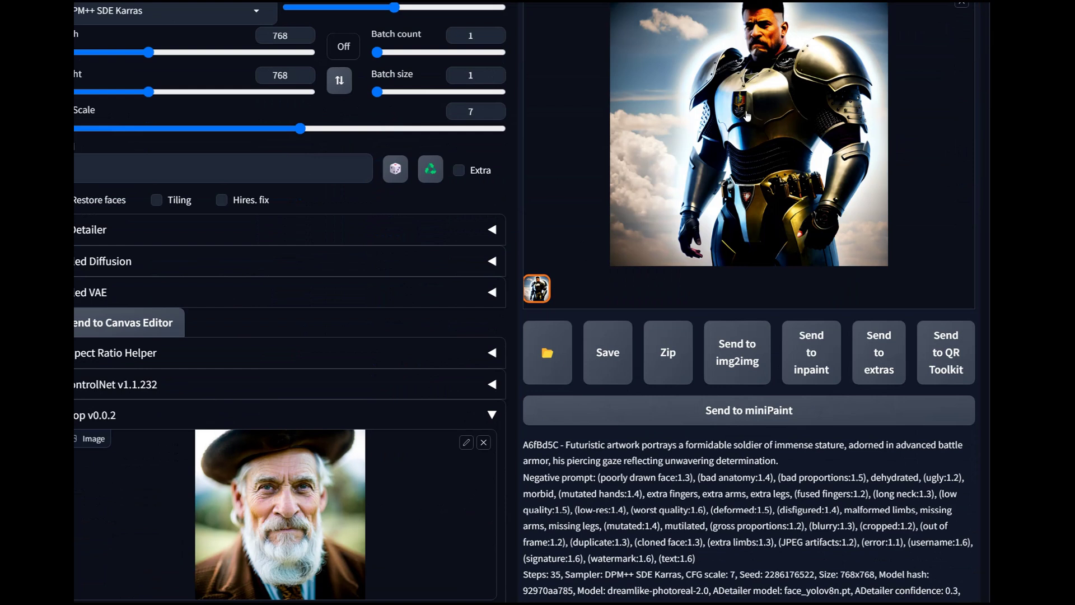
scroll(775, 153, up, 5)
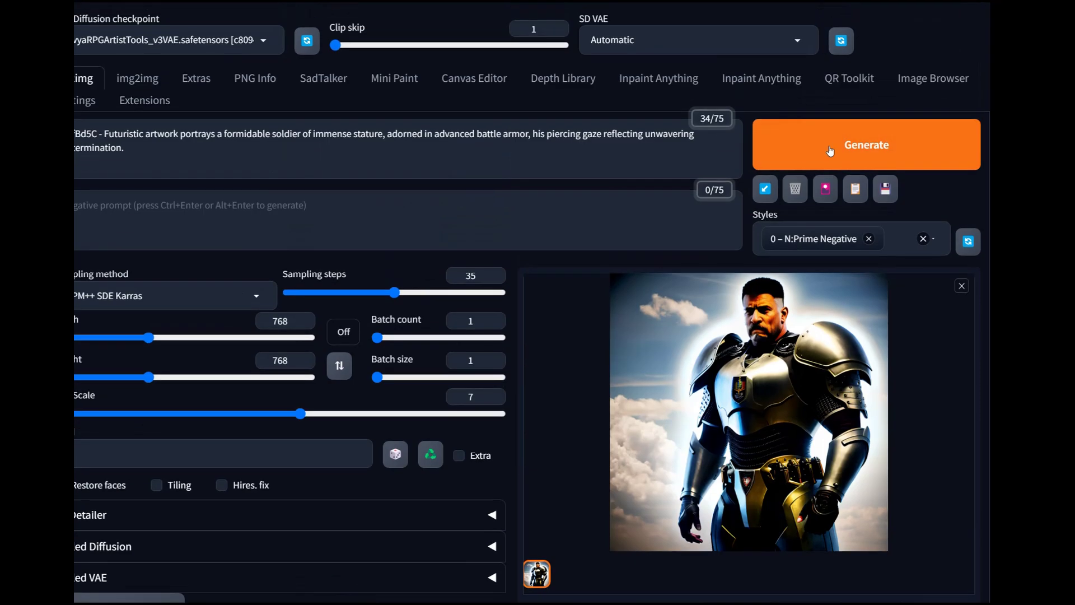
Step: Generate the armored soldier under a stone archway with RPG Artist Tools and view it full screen
click(874, 158)
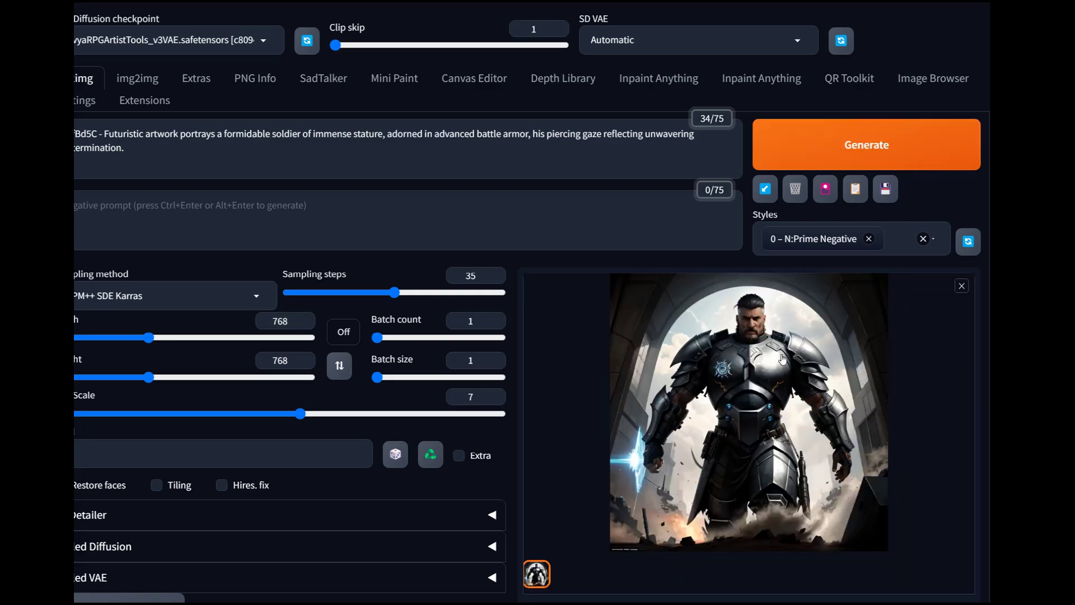
click(765, 336)
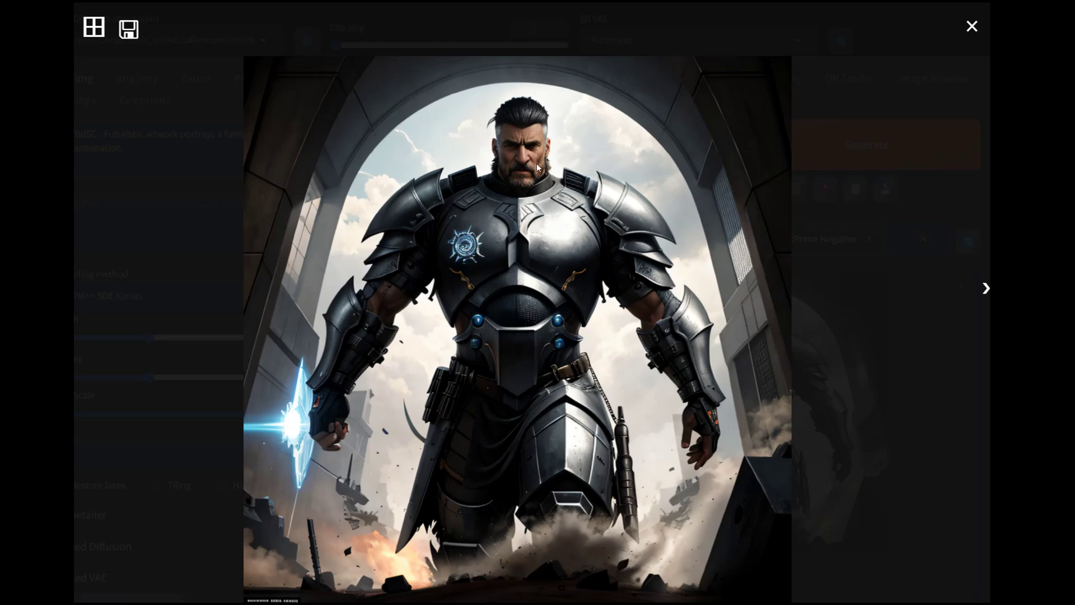
click(525, 234)
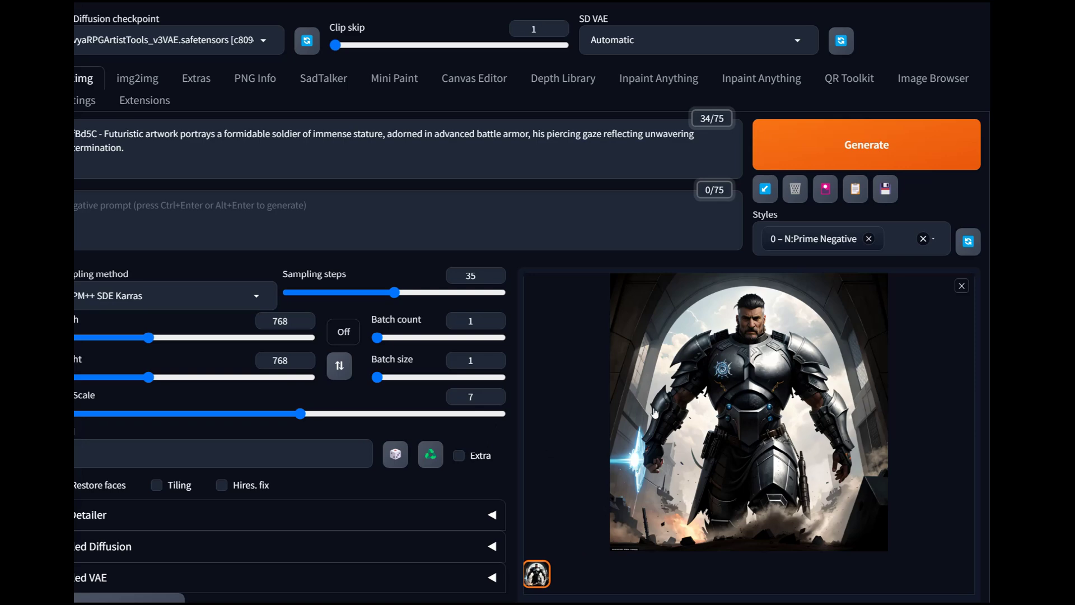
scroll(321, 480, down, 5)
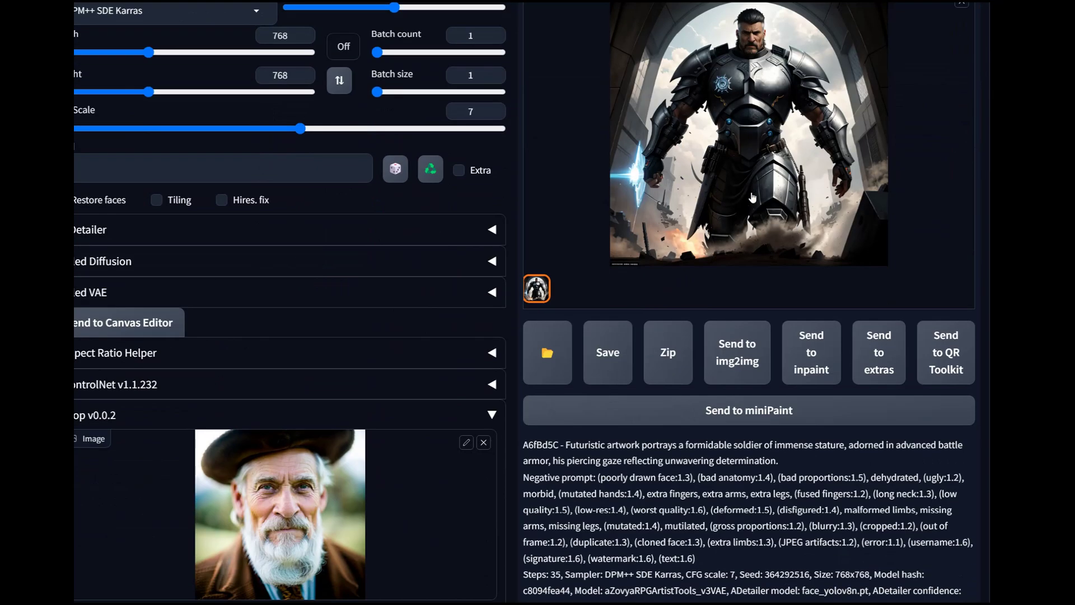
scroll(716, 283, up, 1)
scroll(717, 283, up, 4)
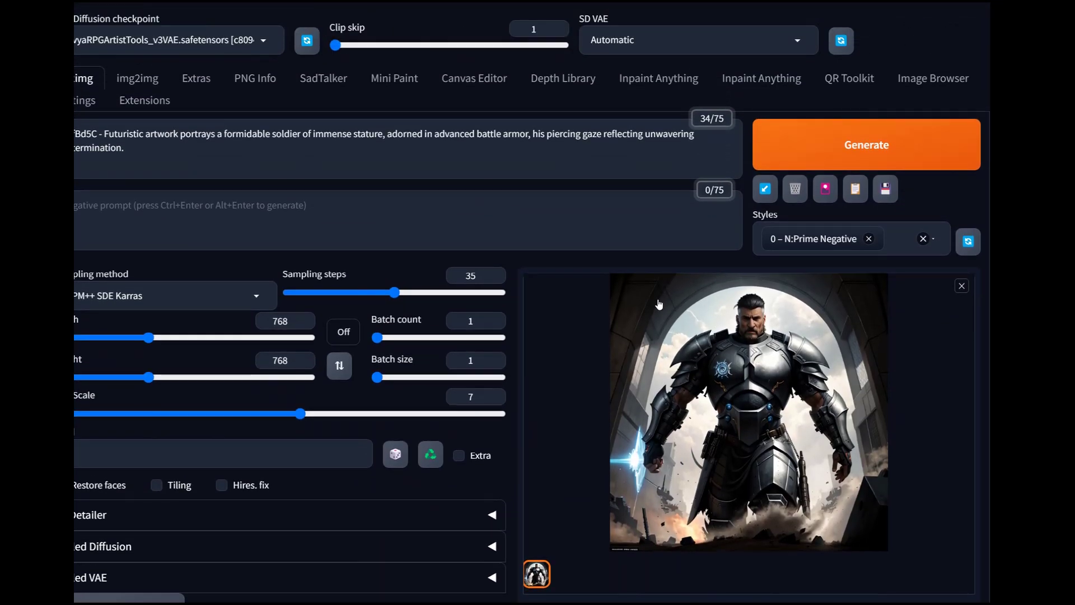
scroll(159, 464, down, 5)
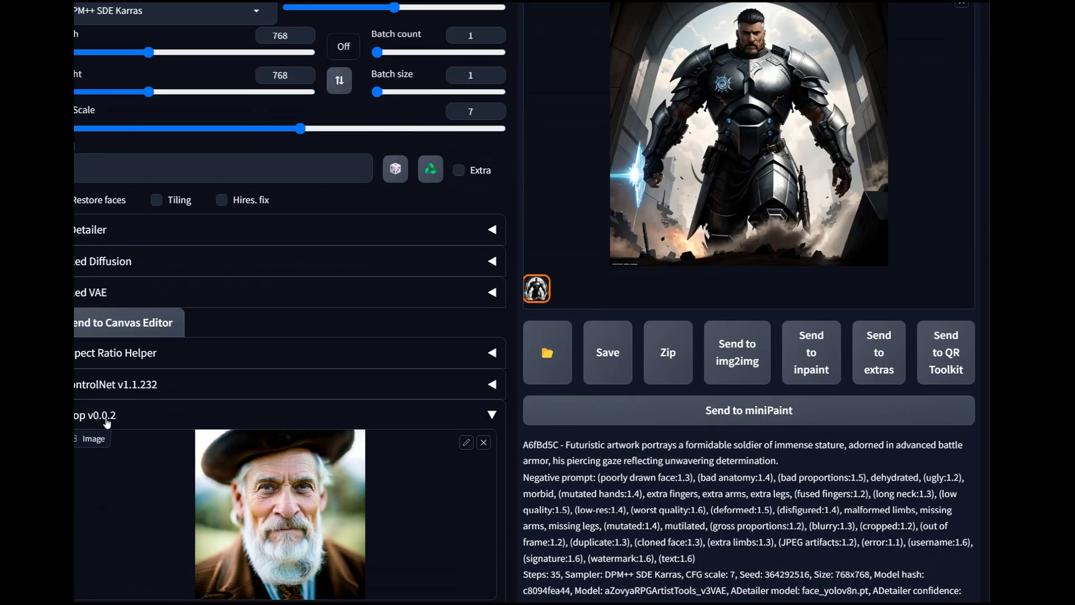
scroll(131, 521, down, 4)
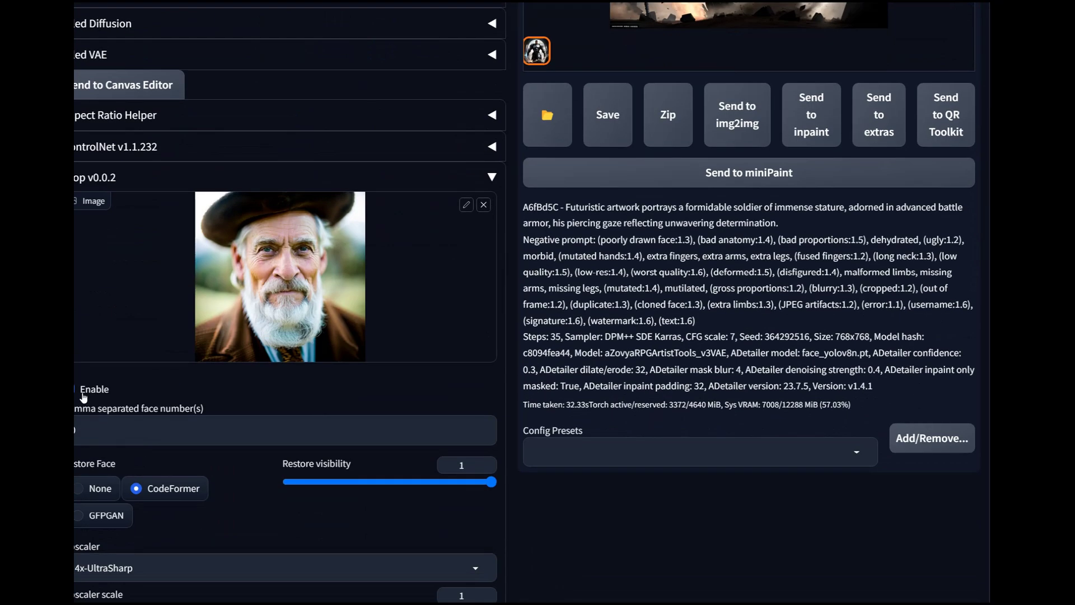
scroll(337, 352, up, 7)
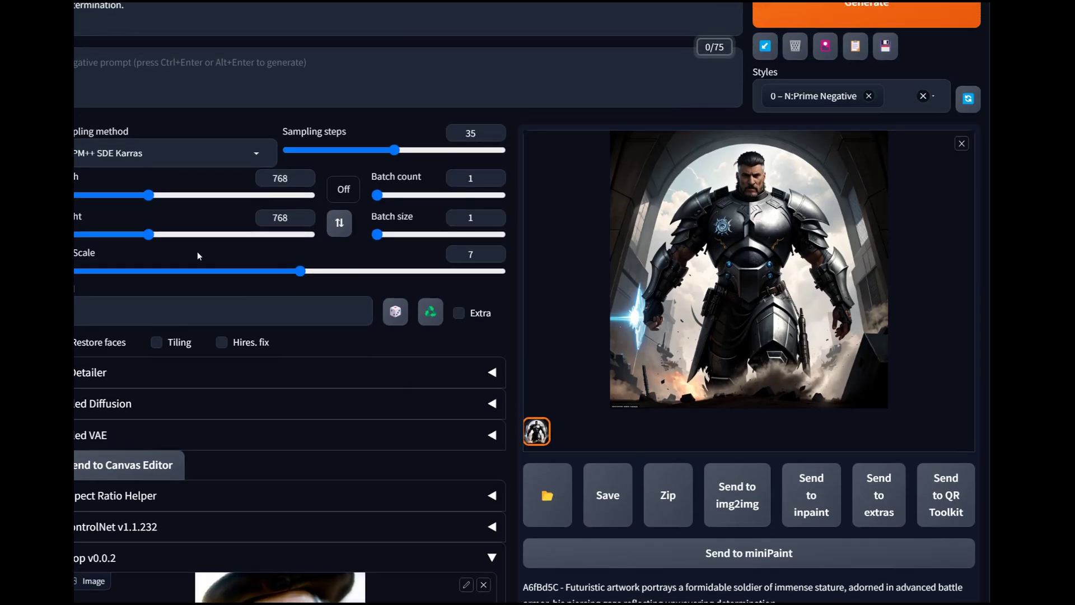
scroll(588, 168, up, 2)
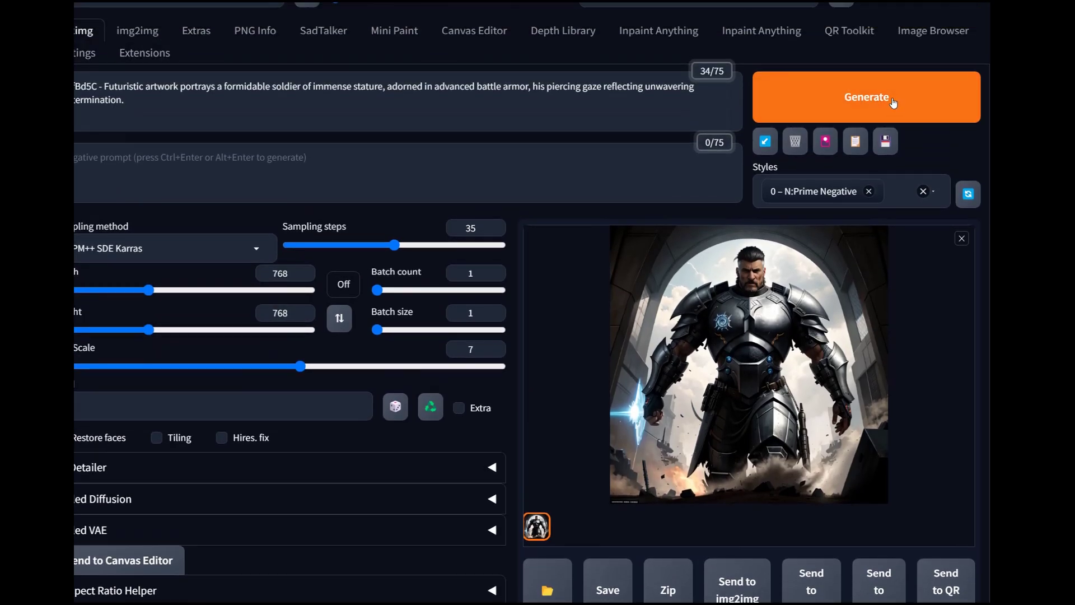
Step: Generate the 768×768 soldier among skyscrapers, check the ADetailer options, and view the result full size
click(893, 102)
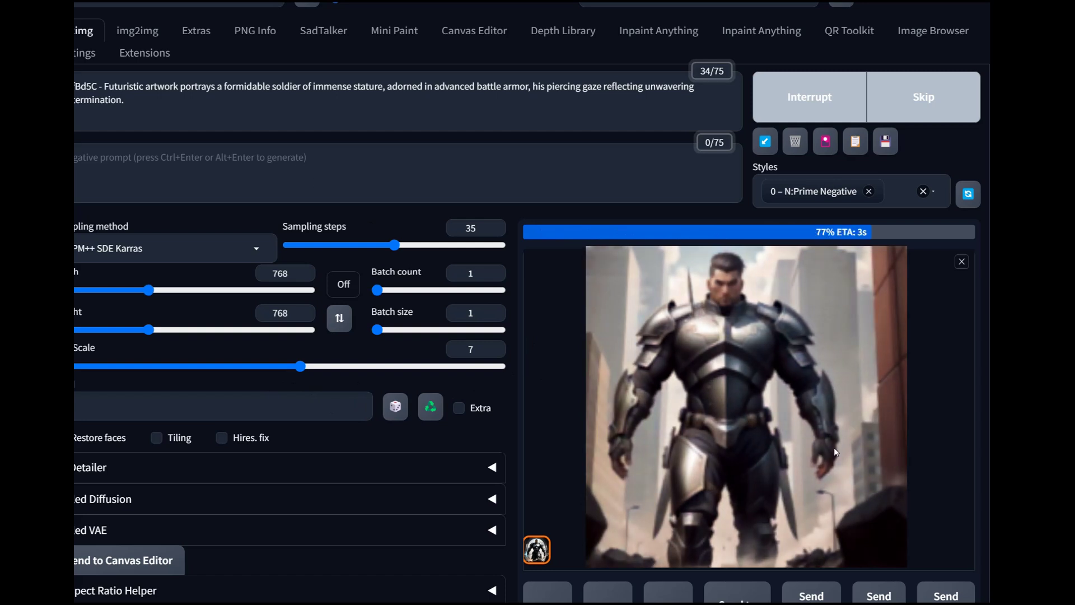
scroll(807, 471, down, 3)
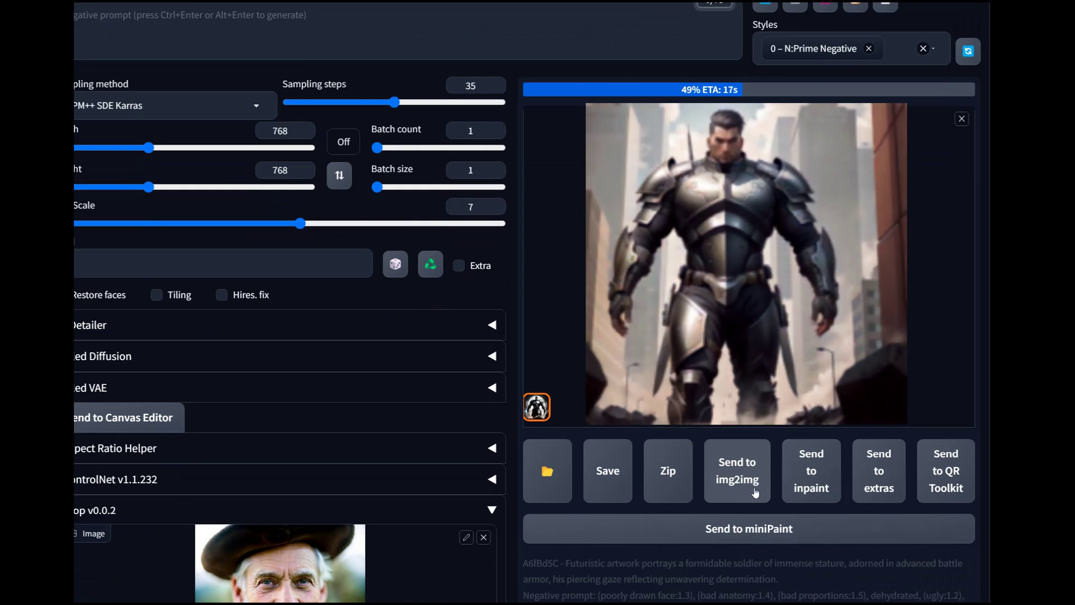
click(123, 332)
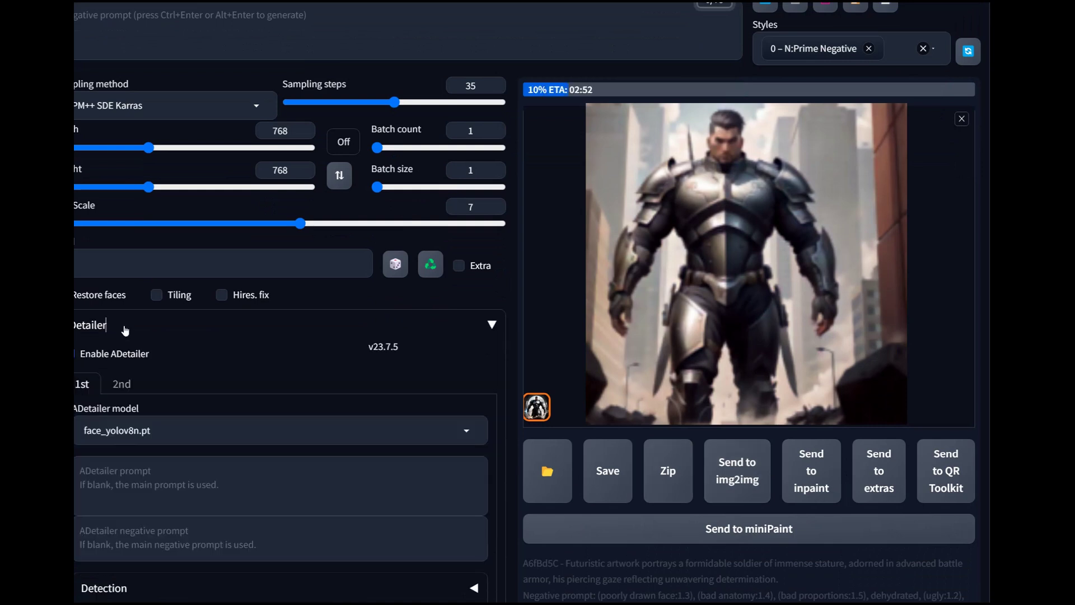
click(124, 329)
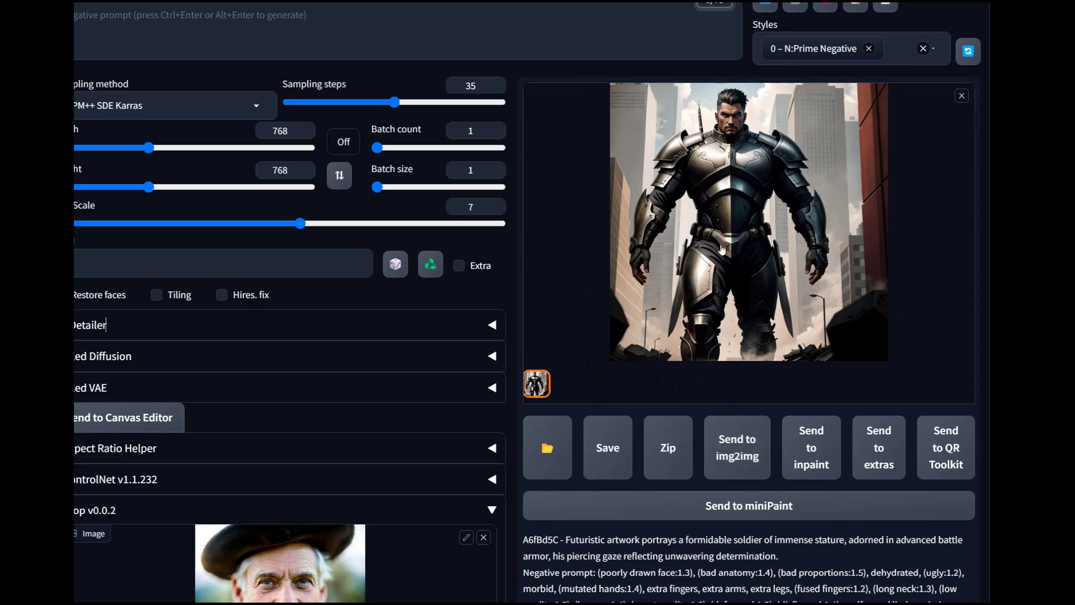
click(745, 153)
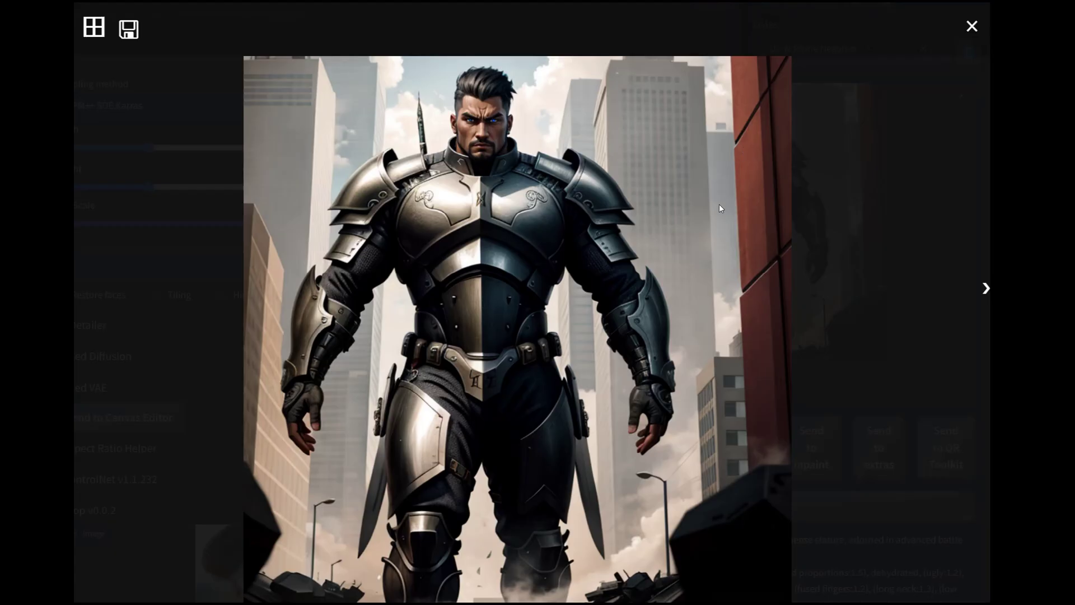
click(510, 284)
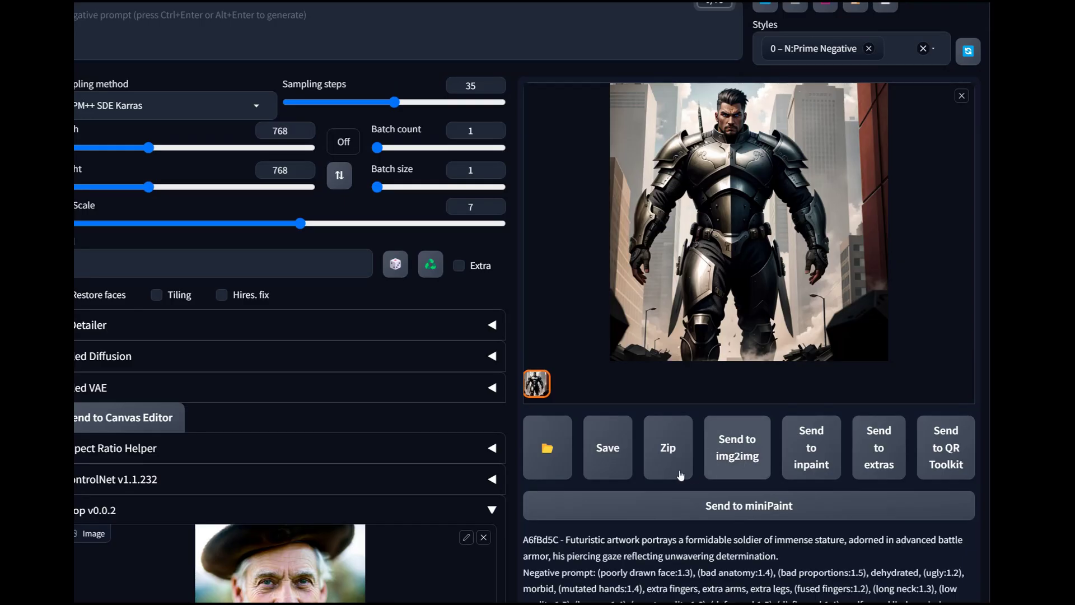
Step: Send the skyscraper soldier image to img2img and apply the Prime Negative style
click(707, 476)
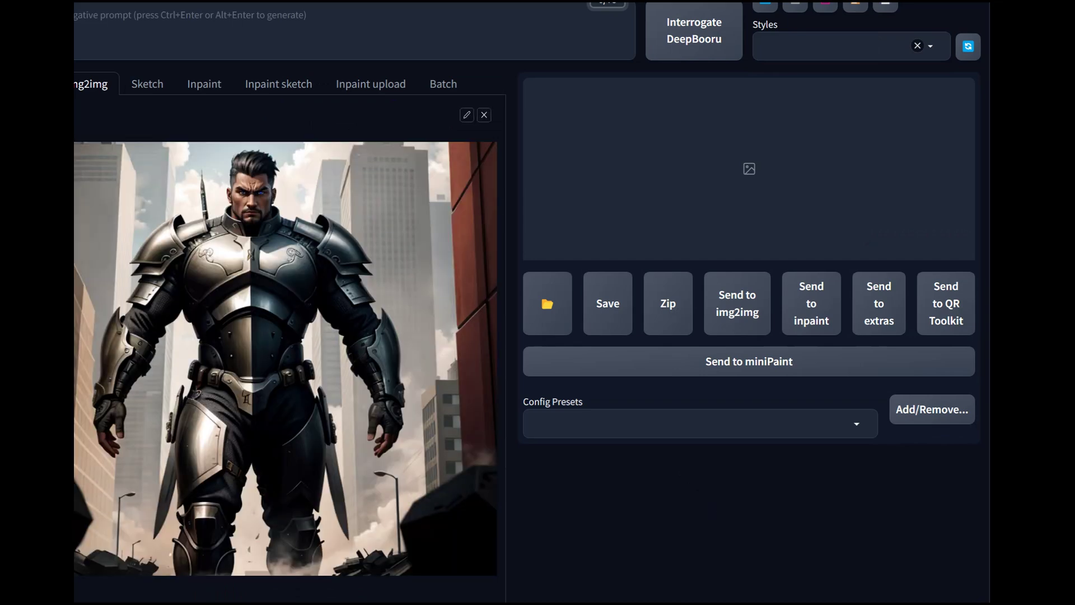
scroll(344, 381, up, 4)
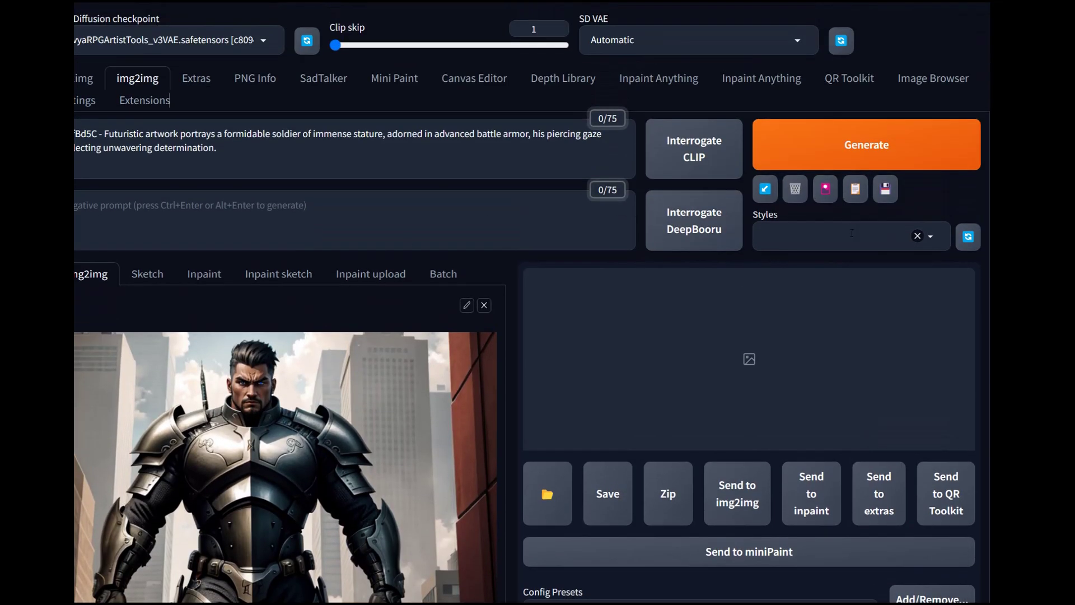
click(852, 233)
click(804, 261)
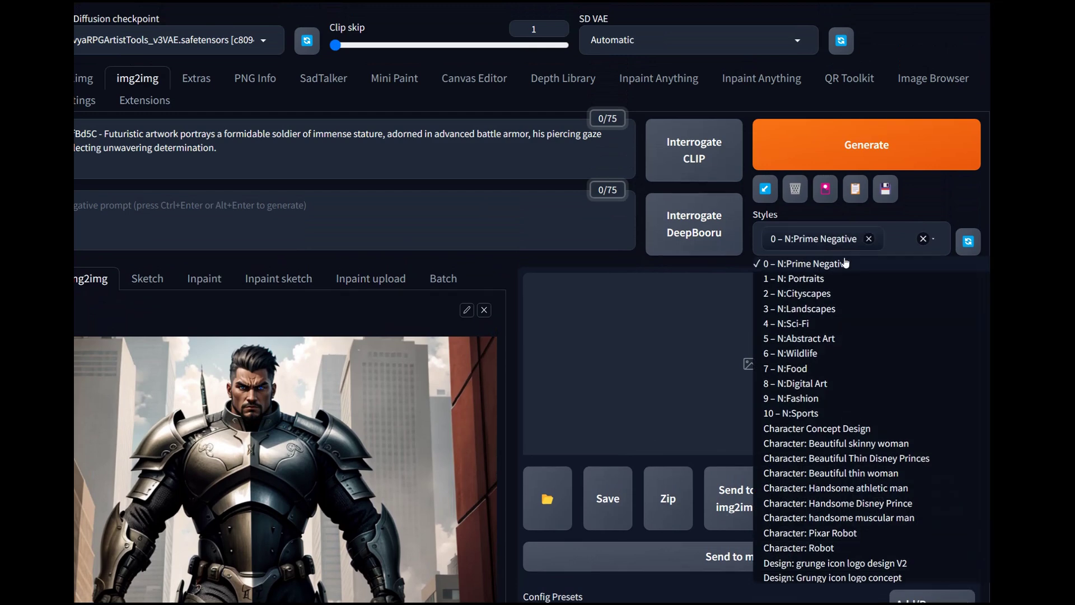
scroll(281, 487, down, 15)
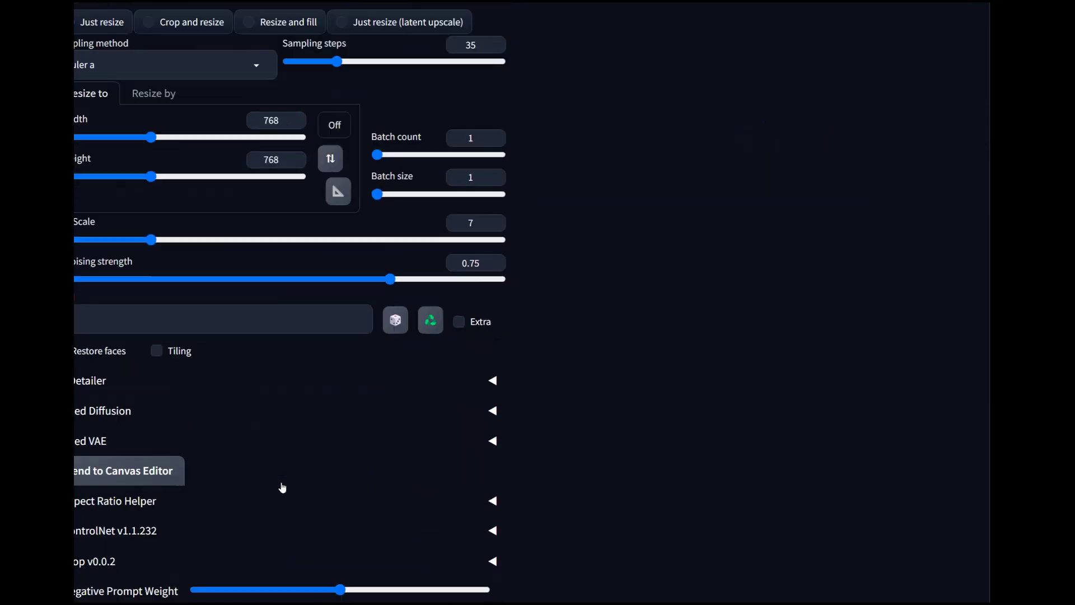
Step: Load the old man's portrait as the Roop source face and choose the 4x-UltraSharp upscaler
click(100, 474)
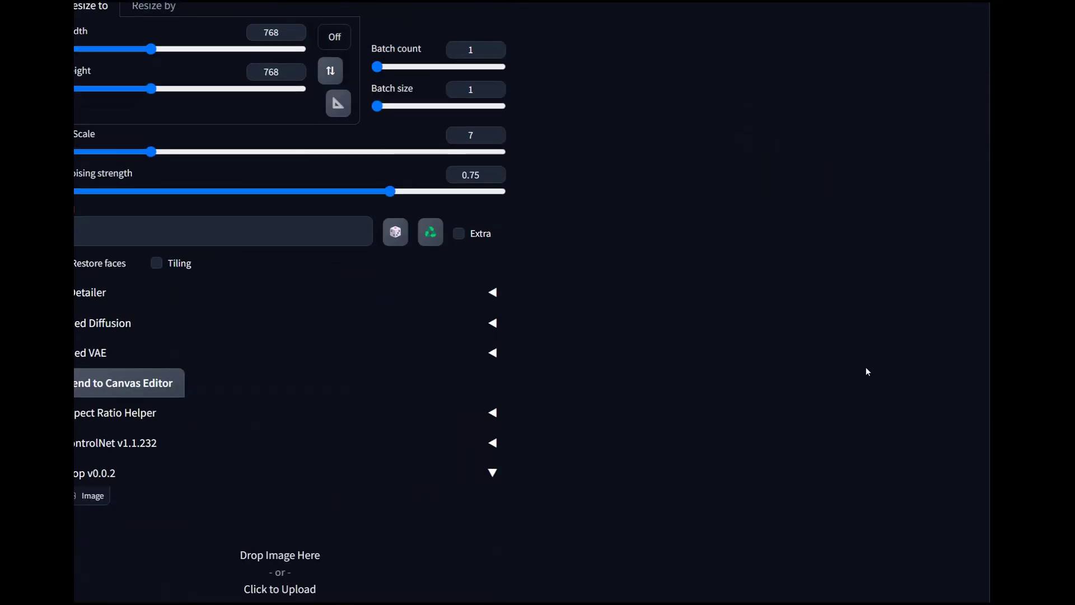
scroll(681, 411, down, 5)
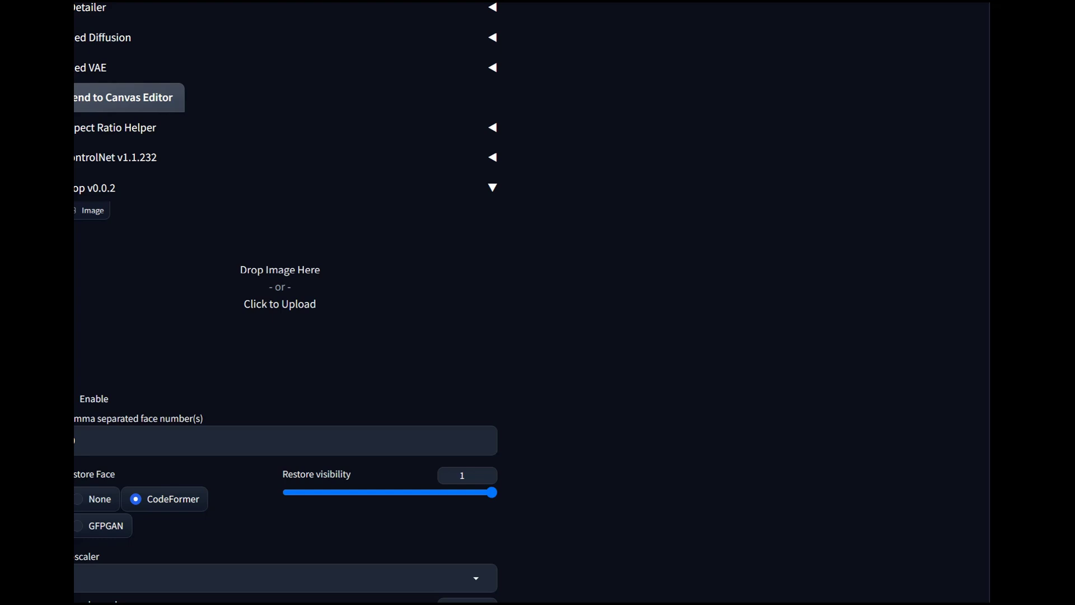
drag(575, 439, 277, 306)
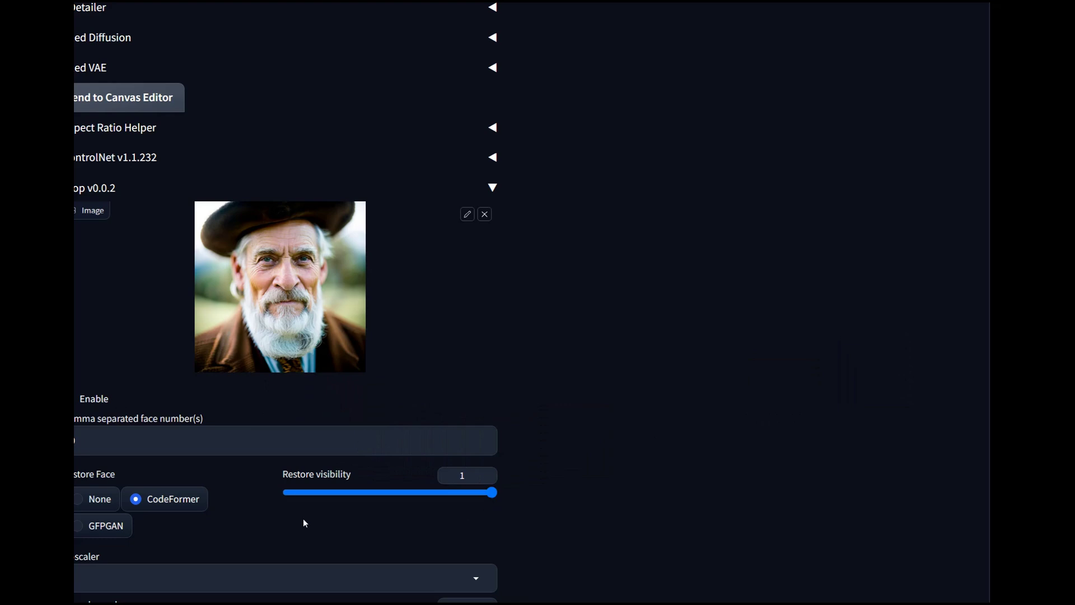
scroll(249, 516, down, 2)
click(492, 485)
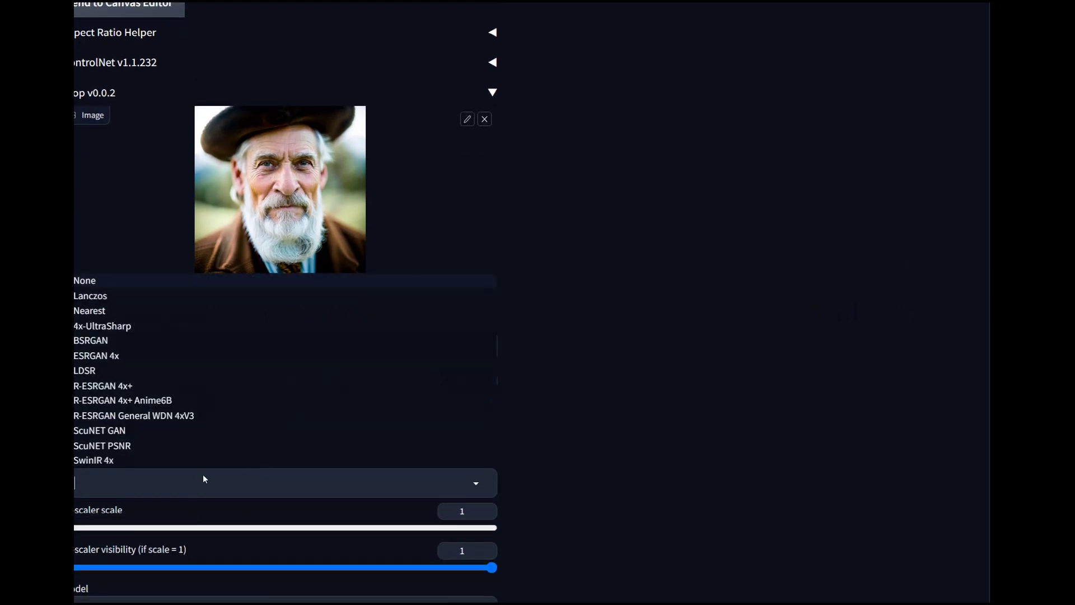
click(336, 325)
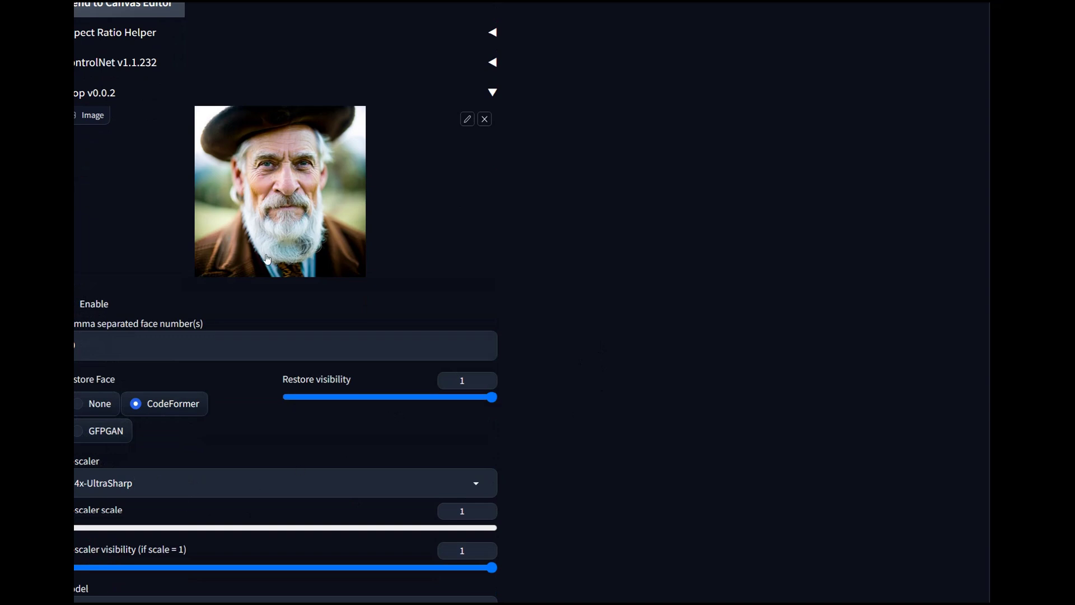
Step: Lower the img2img denoising strength to 0.38
scroll(516, 286, up, 8)
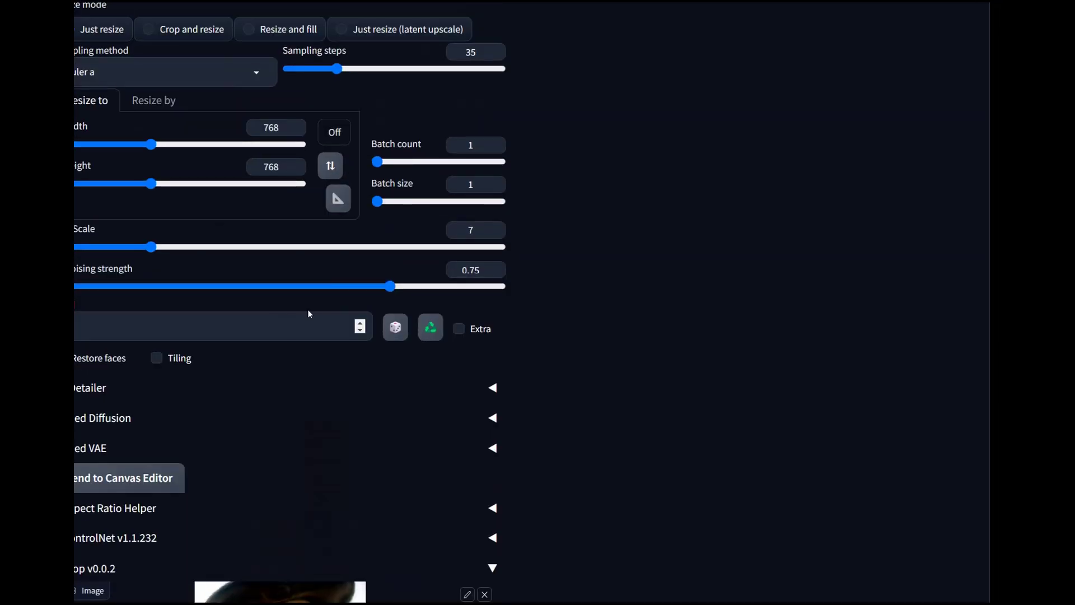
drag(392, 286, 231, 297)
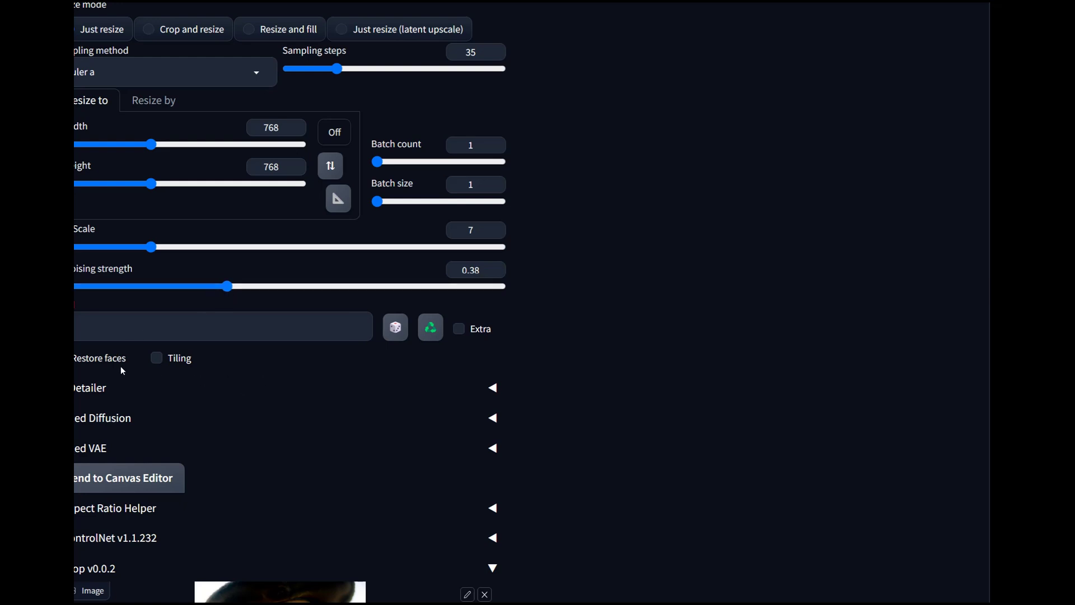
click(121, 401)
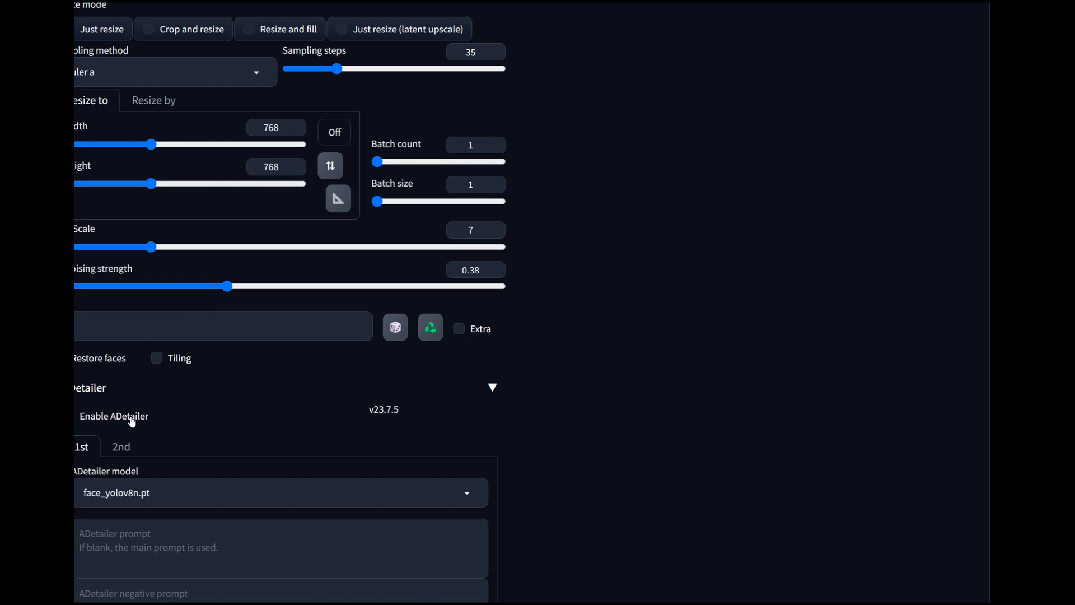
click(98, 390)
Step: Set sampling steps to 20 and the sampler to DPM++ SDE Karras
scroll(93, 340, down, 1)
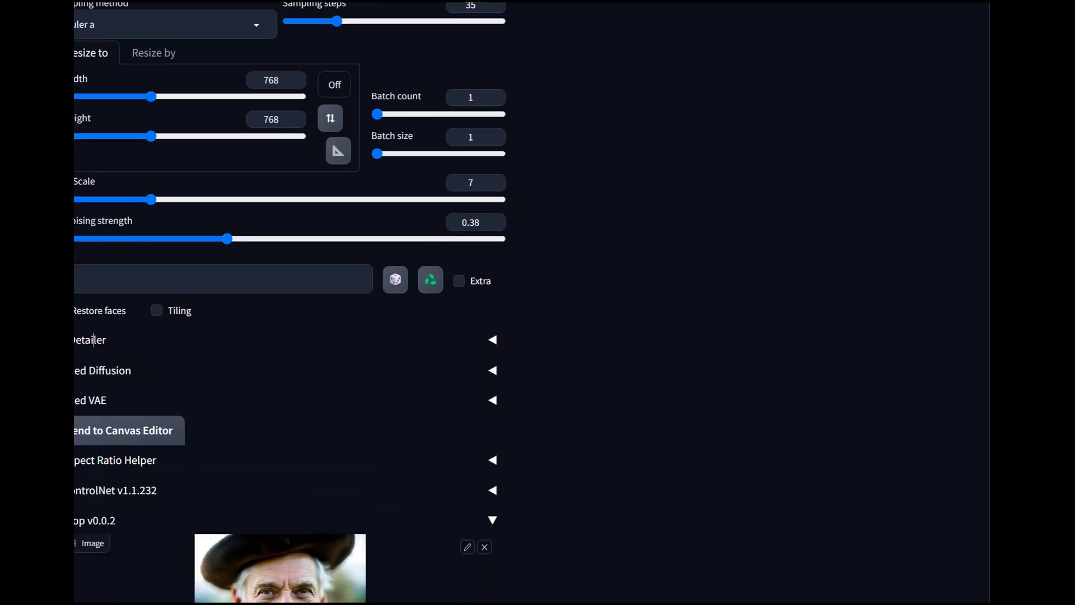
drag(336, 21, 285, 21)
scroll(588, 89, up, 2)
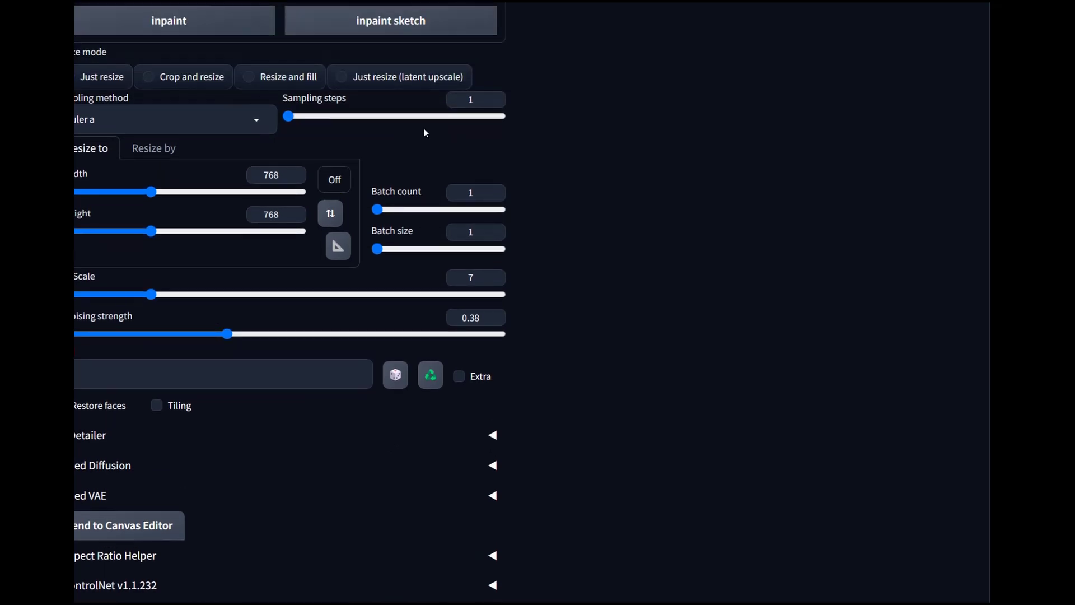
drag(312, 116, 322, 115)
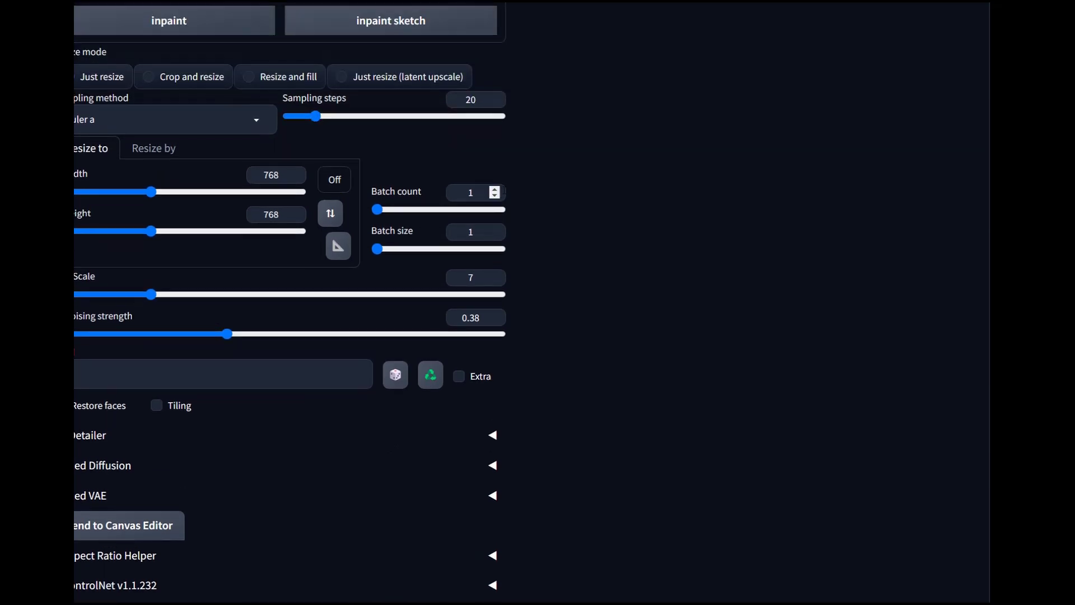
click(257, 120)
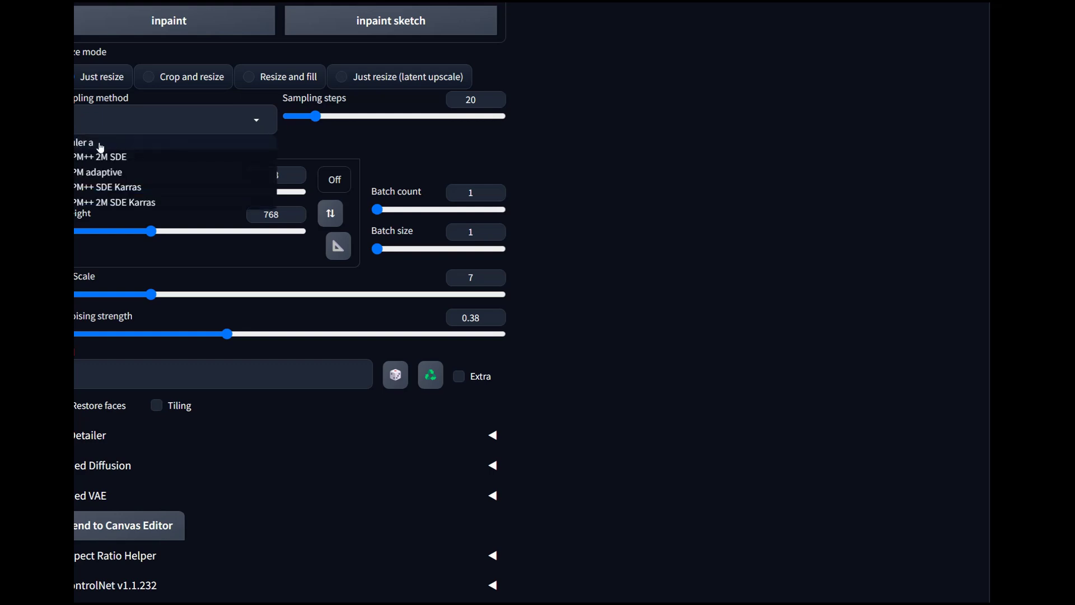
click(133, 193)
Step: Start the 768×768 img2img render of the skyscraper soldier image
scroll(716, 171, up, 10)
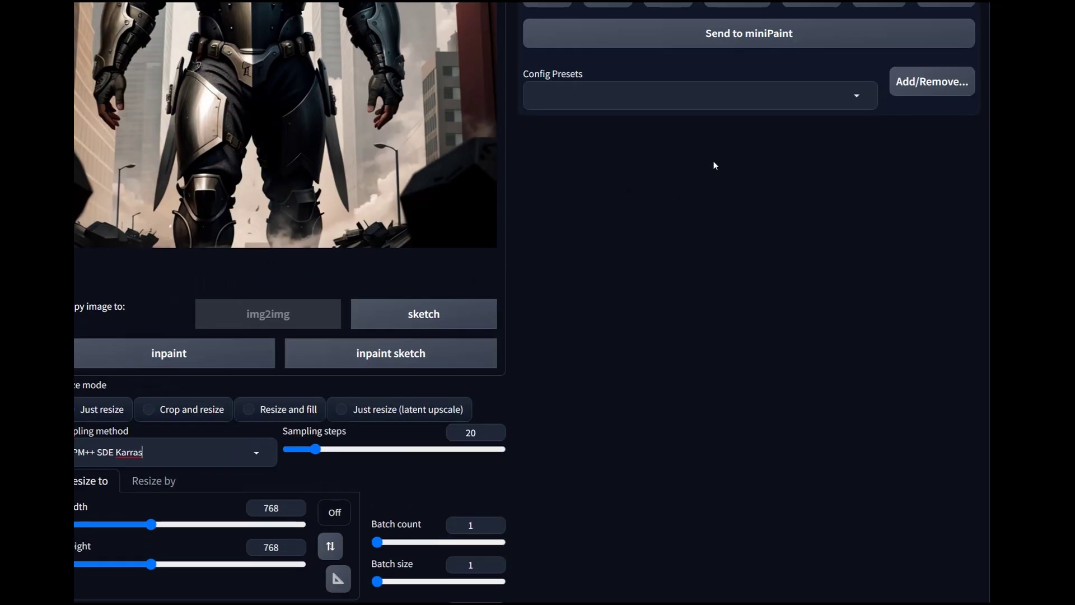
scroll(562, 182, up, 1)
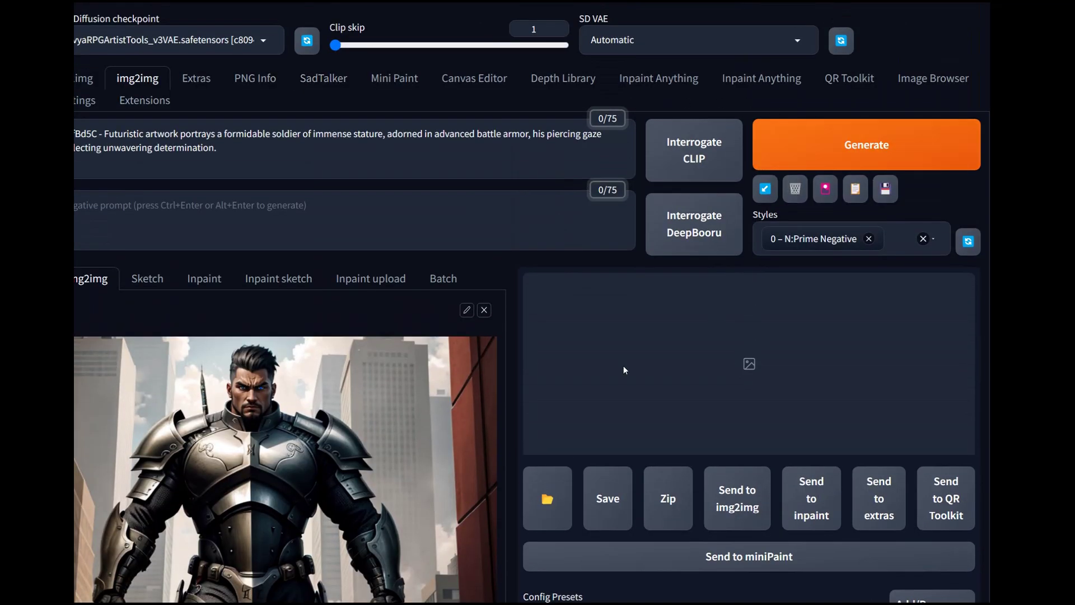
scroll(569, 406, down, 20)
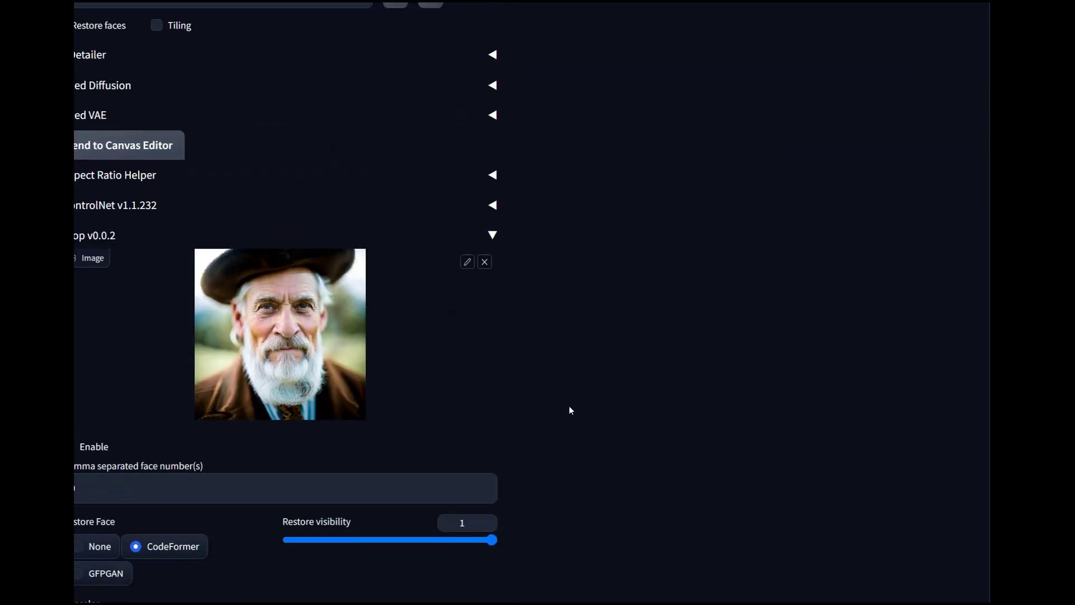
scroll(569, 405, down, 5)
scroll(569, 406, up, 20)
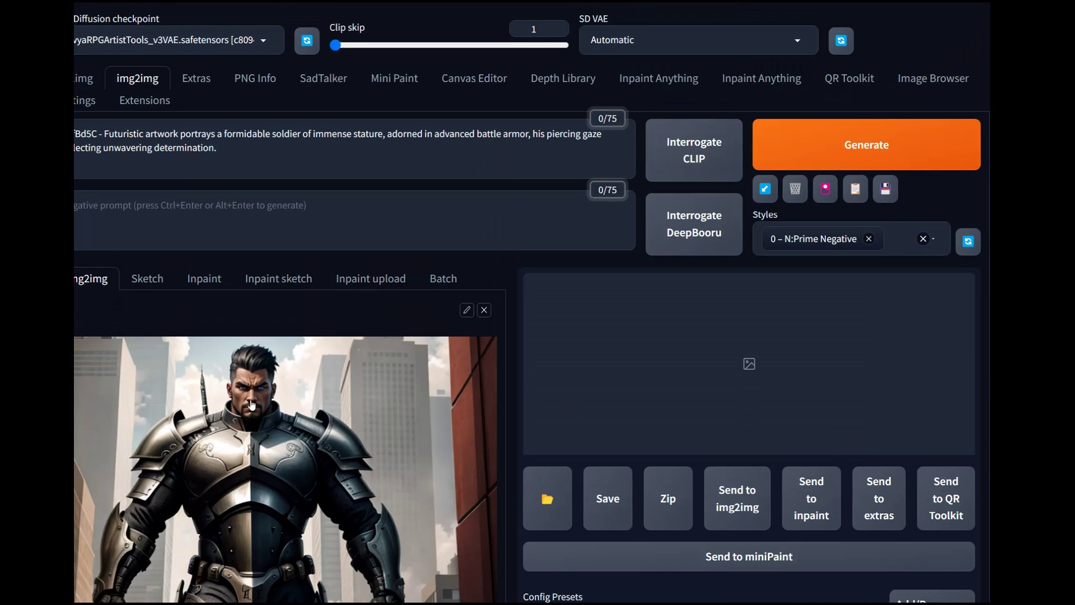
click(794, 159)
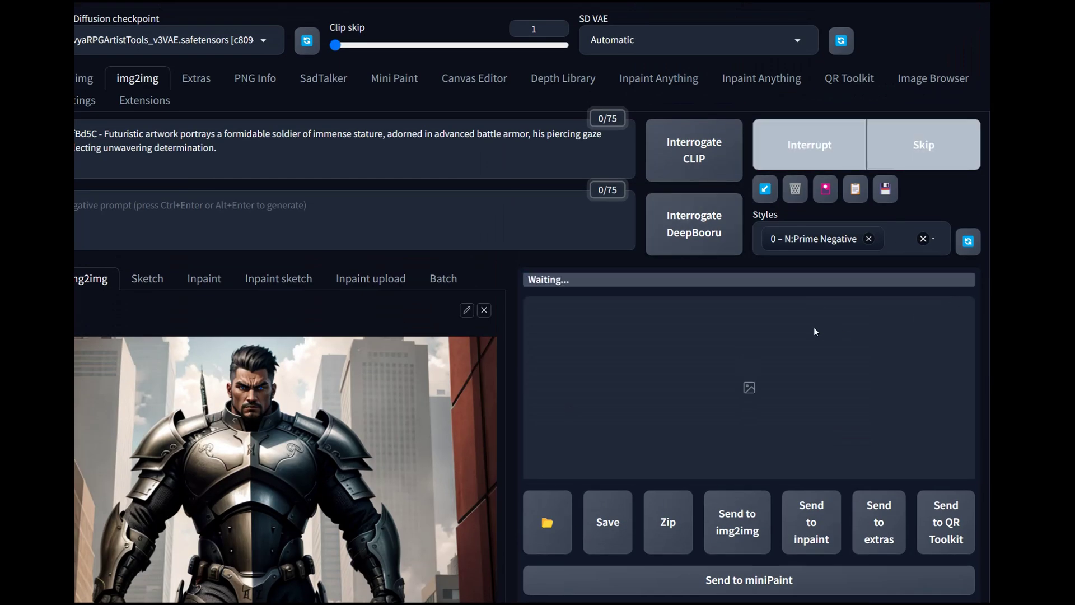
scroll(719, 295, down, 2)
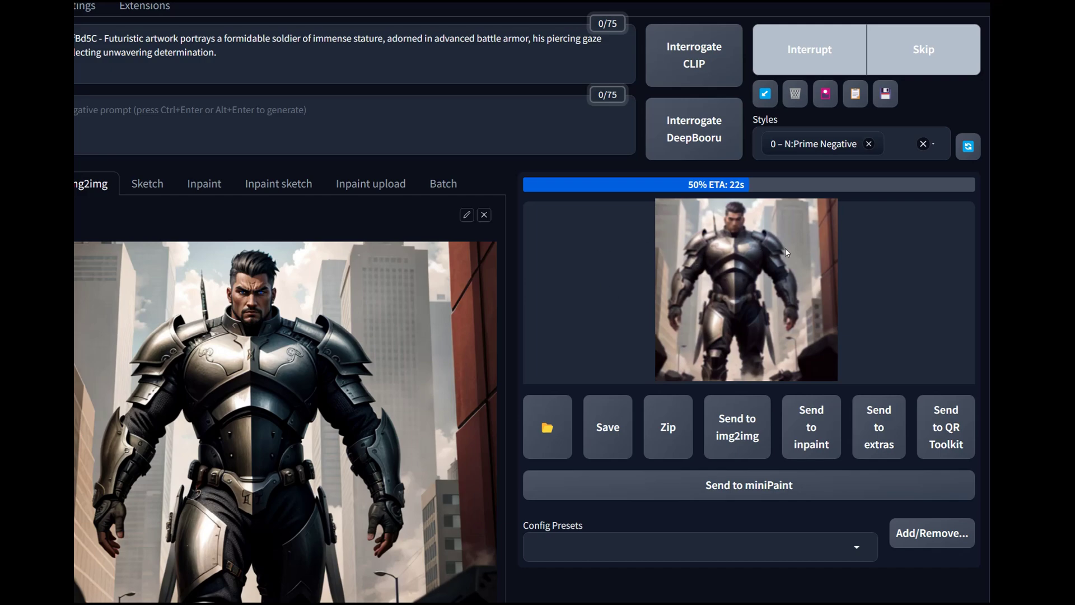
Step: View the finished img2img soldier result full screen
scroll(334, 421, down, 8)
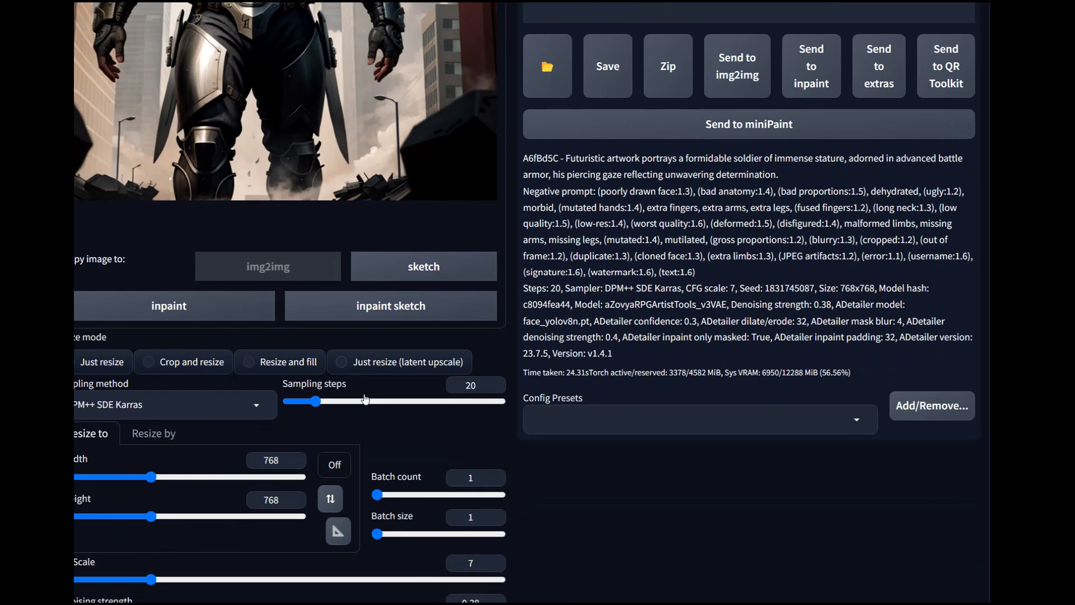
scroll(335, 422, up, 12)
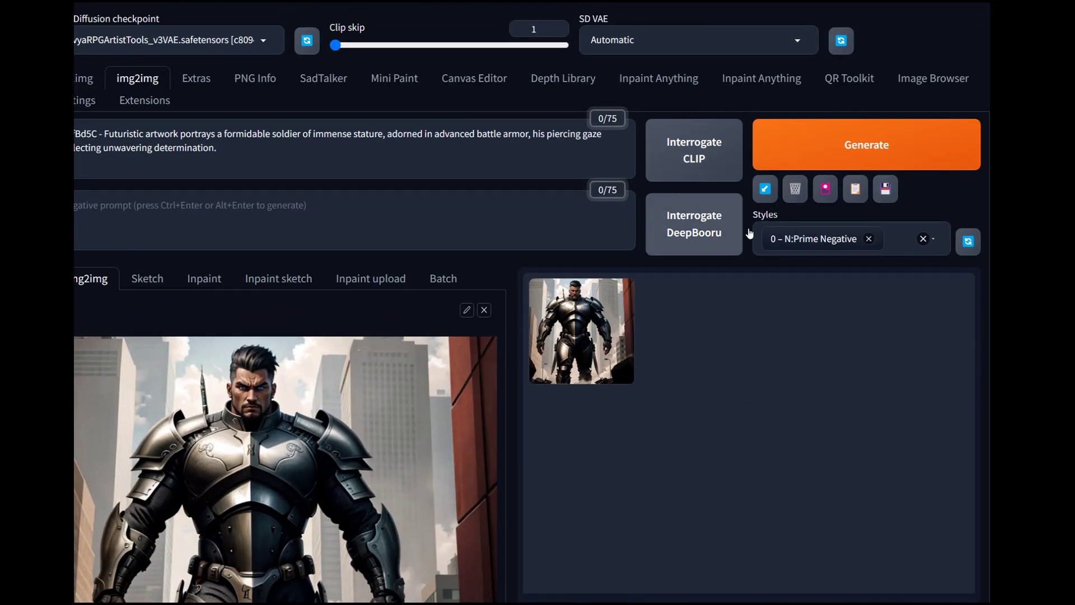
click(594, 347)
click(761, 377)
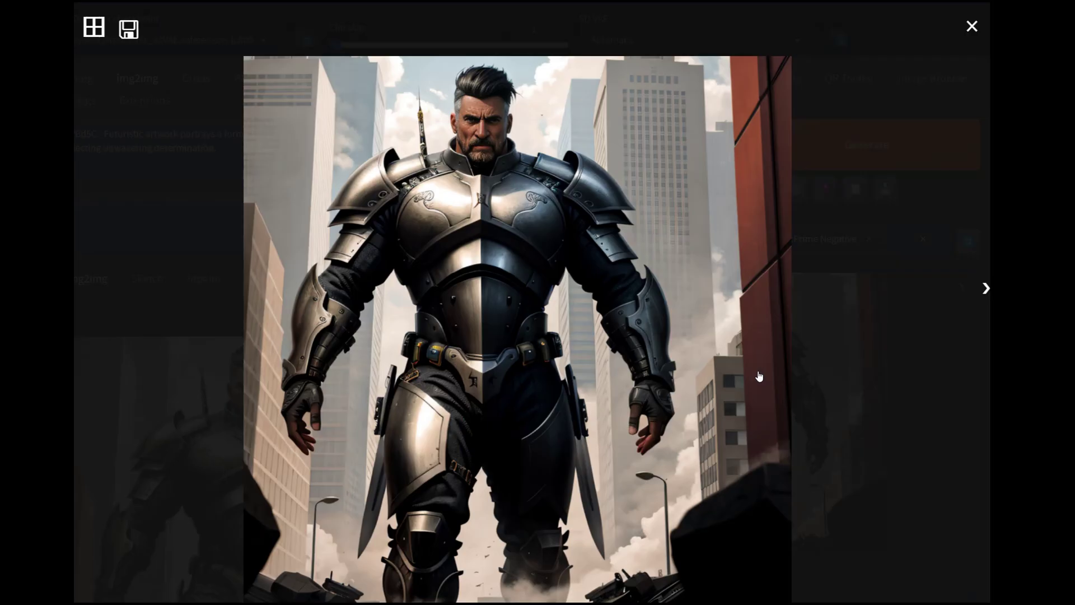
click(482, 284)
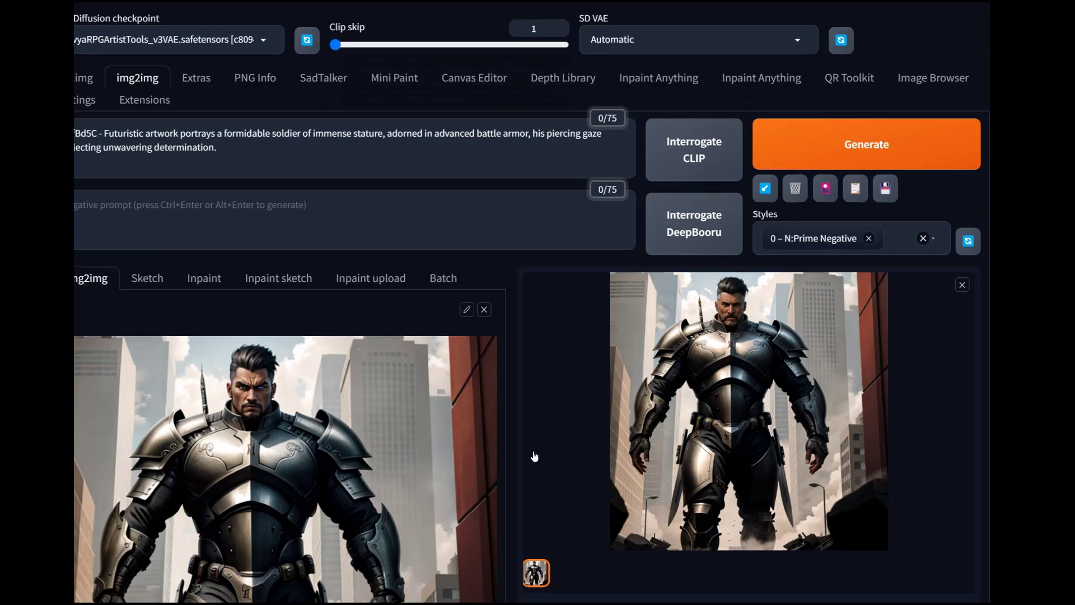
Step: Lock the aspect ratio to 1:1 and raise the output size to 1536×1536
scroll(533, 456, down, 6)
scroll(533, 455, down, 5)
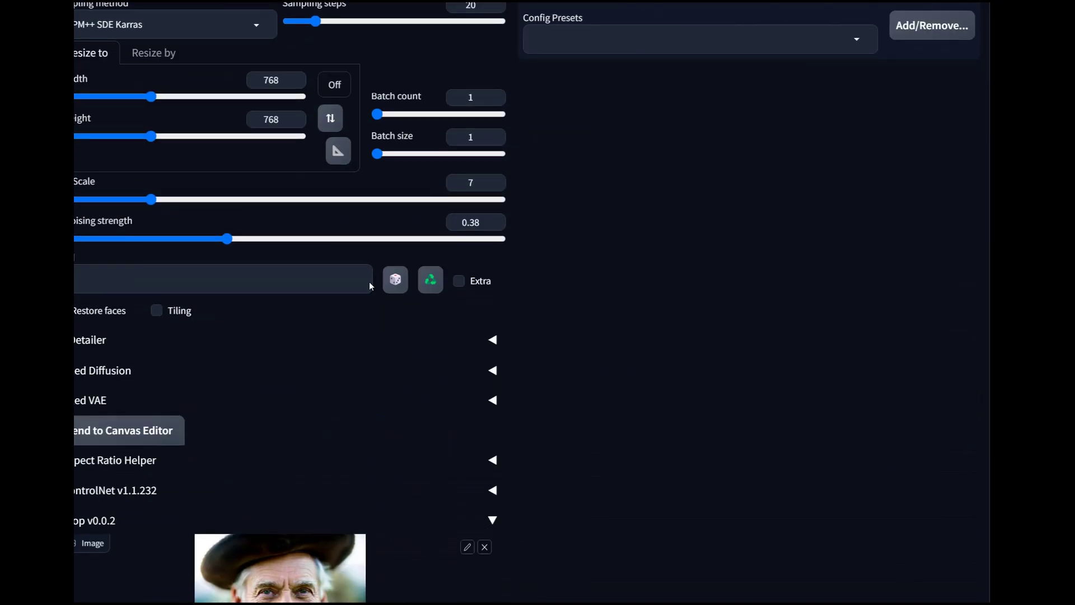
scroll(235, 137, up, 2)
click(334, 181)
click(334, 241)
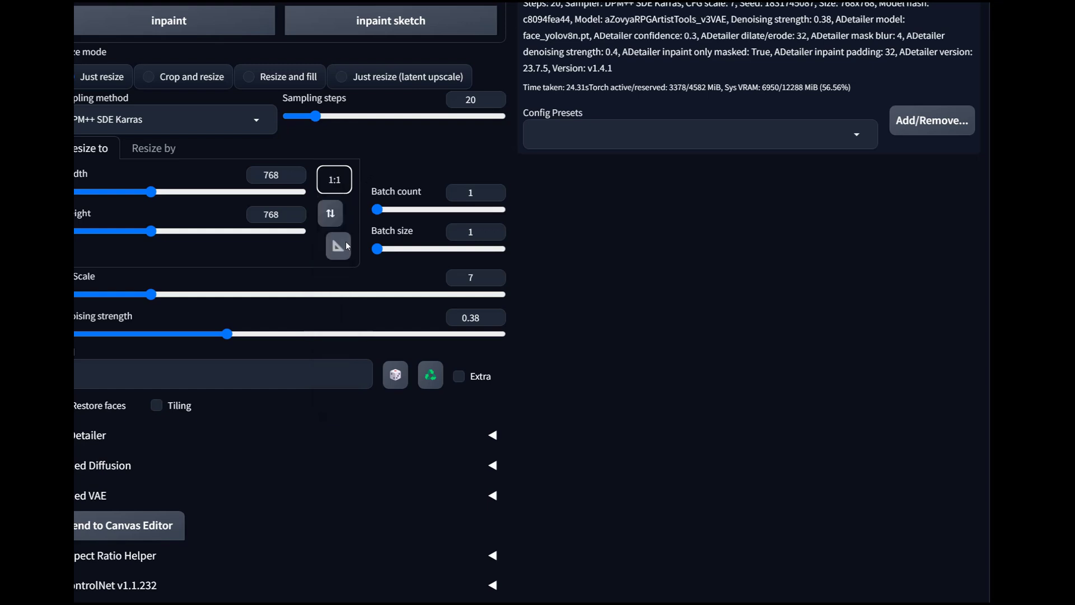
drag(191, 190, 244, 203)
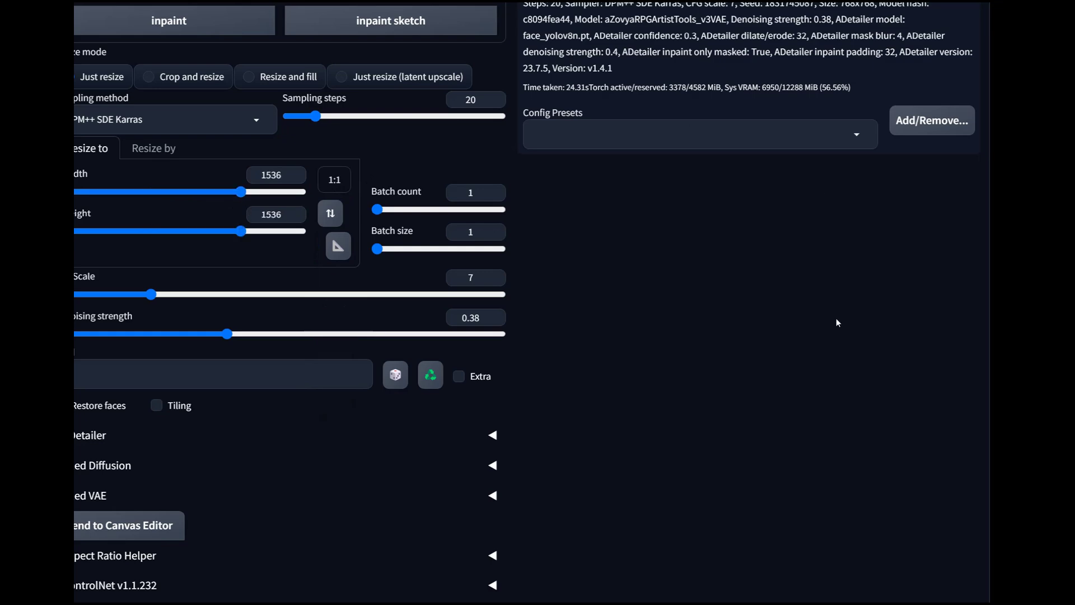
scroll(668, 254, up, 10)
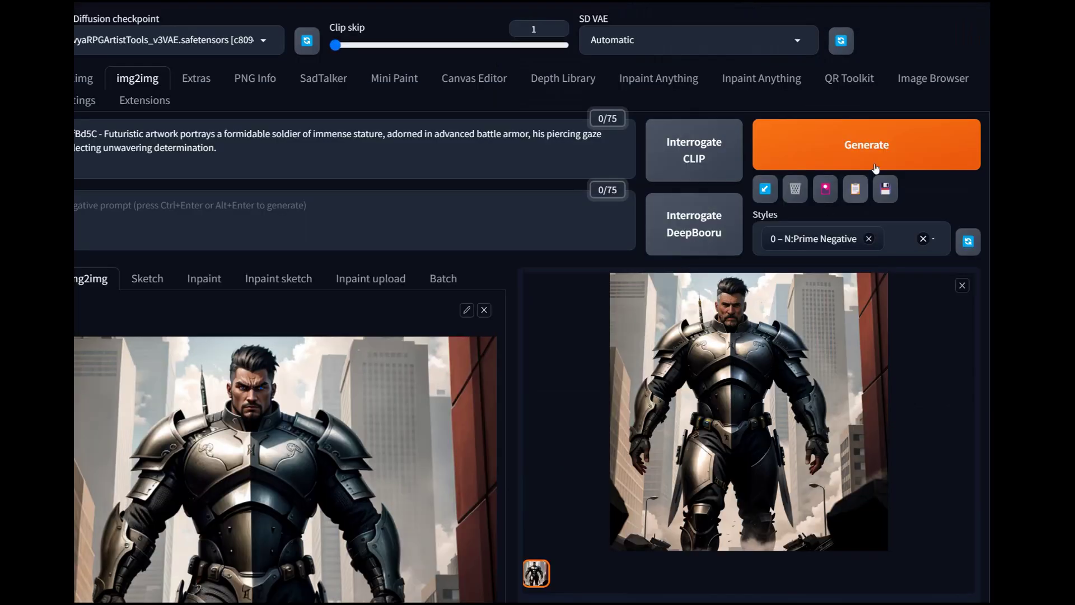
Step: Start the 1536×1536 img2img render of the soldier with Ctrl+Enter
key(ctrl+Return)
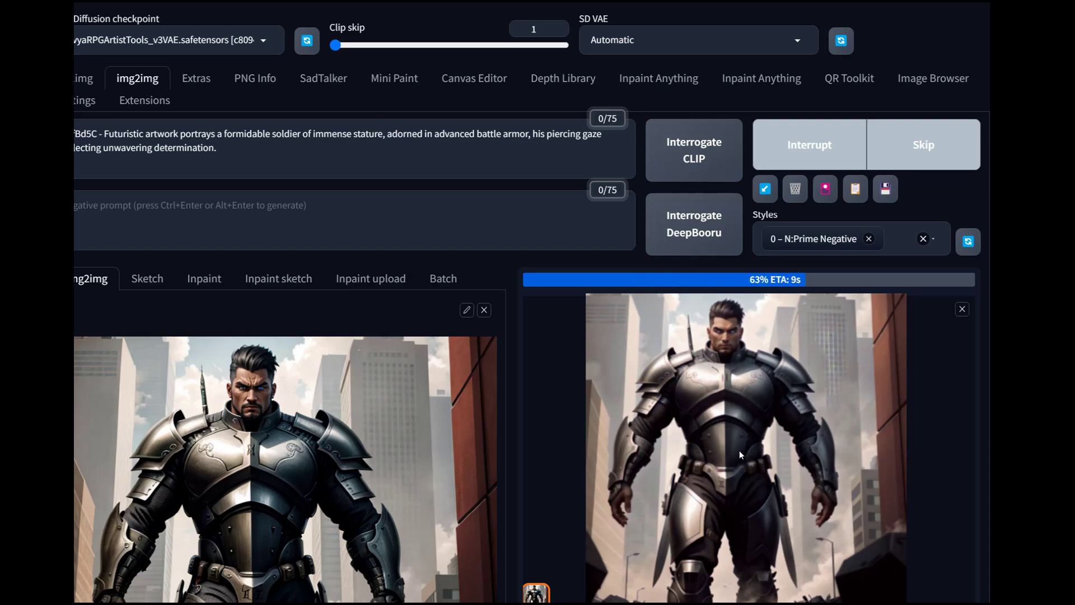
scroll(710, 419, down, 2)
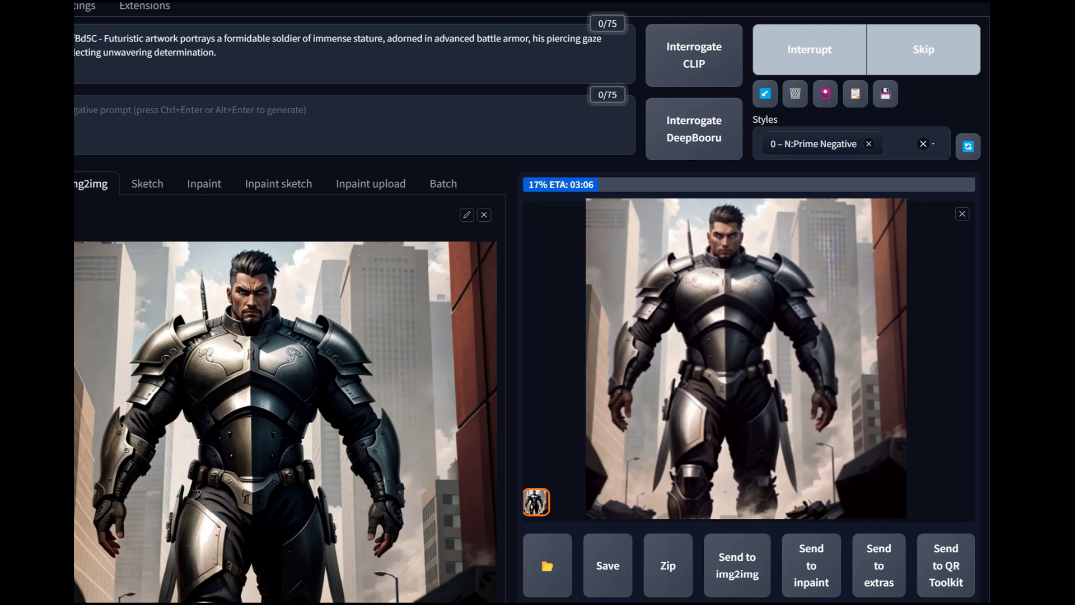
scroll(532, 330, down, 2)
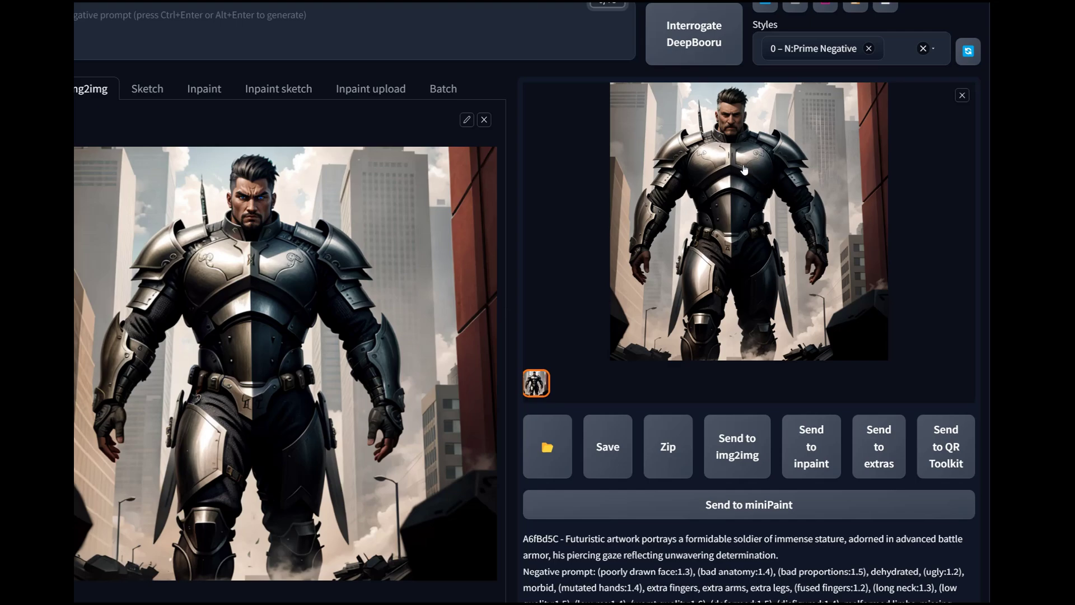
click(745, 172)
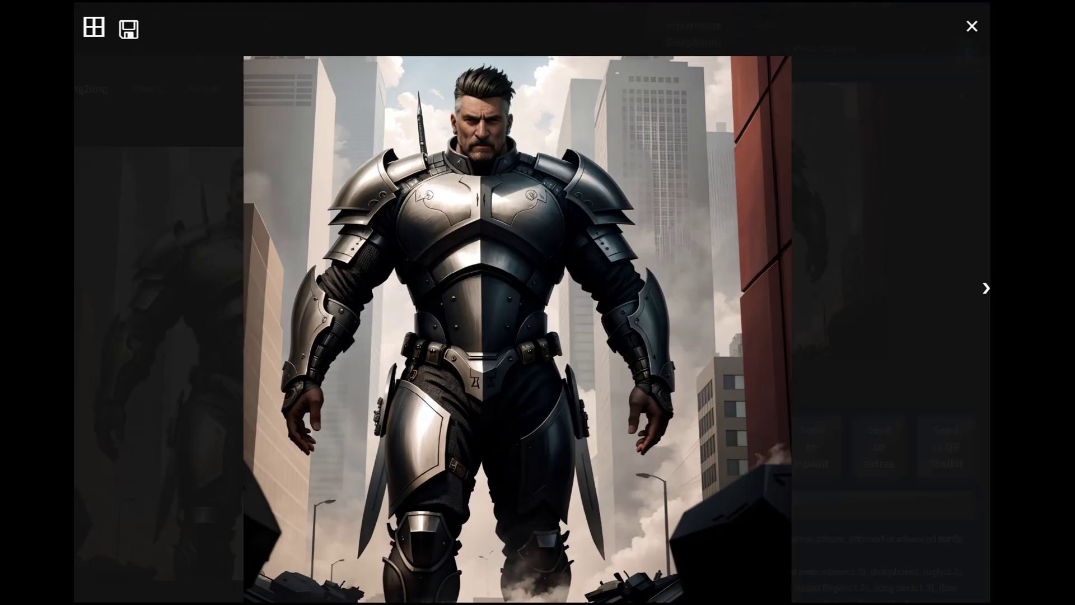
click(528, 194)
key(ctrl+plus)
key(ctrl+plus)
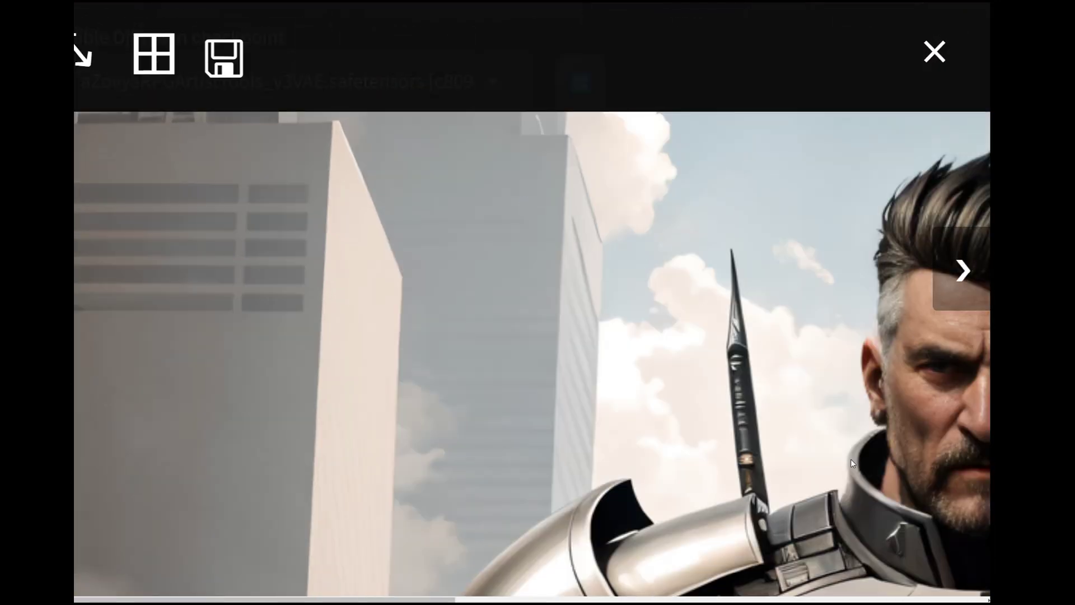
drag(451, 599, 635, 600)
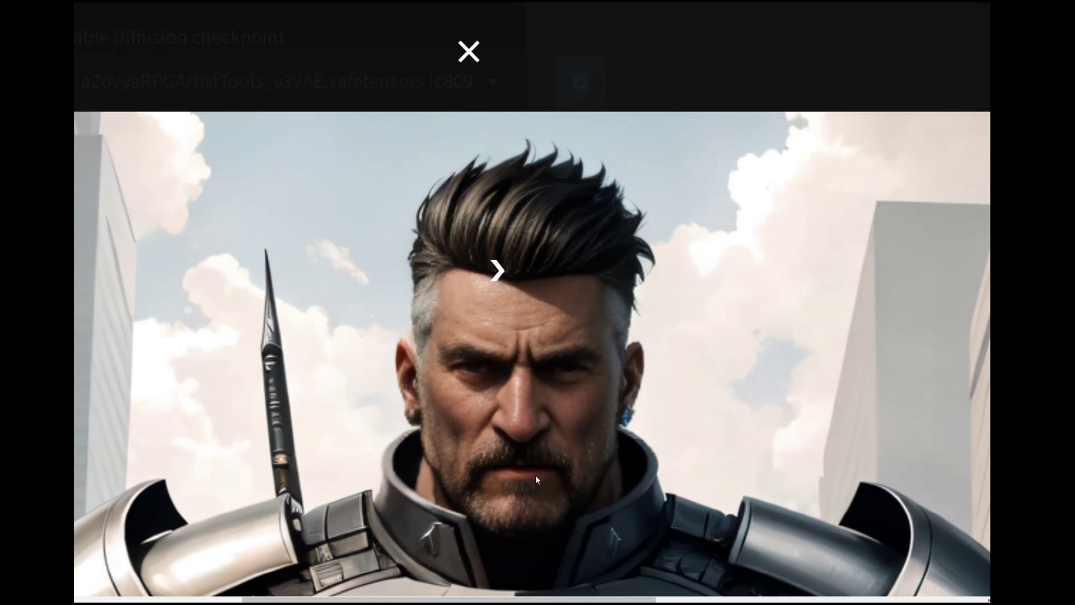
click(470, 51)
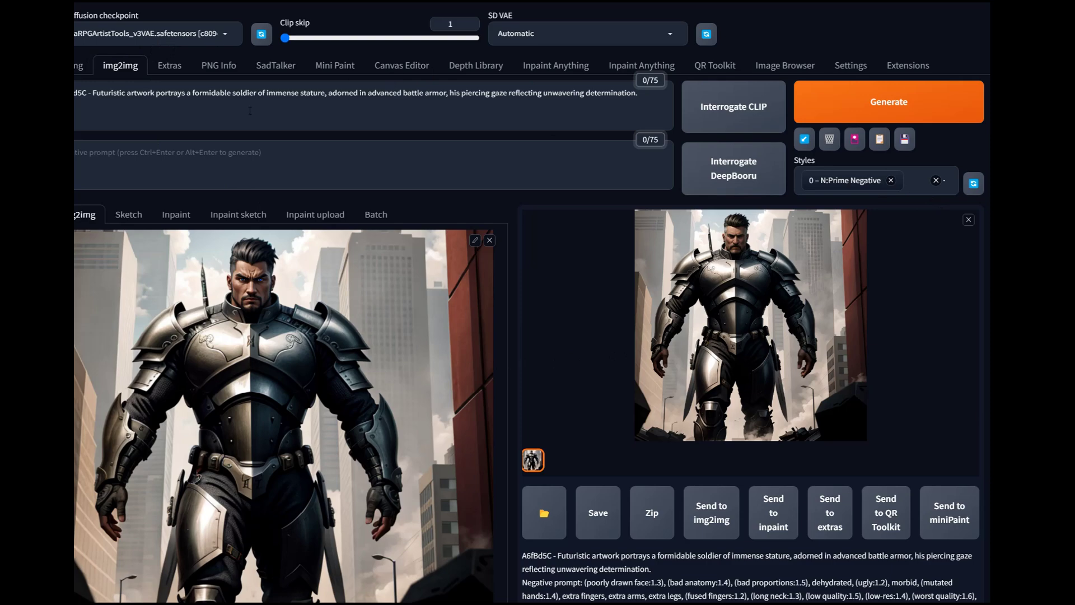
scroll(422, 385, down, 6)
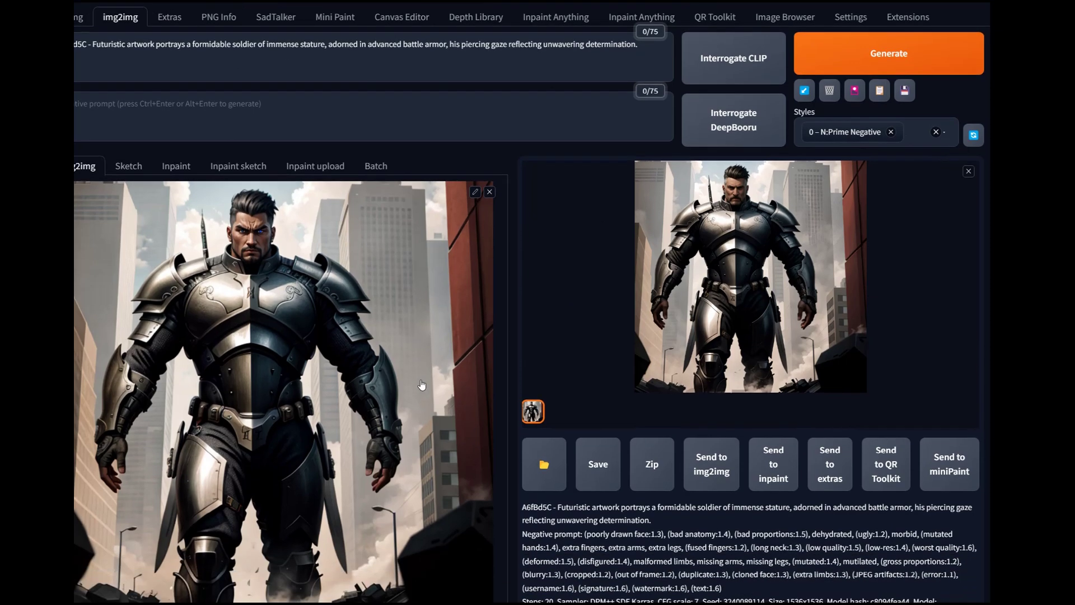
scroll(422, 385, down, 7)
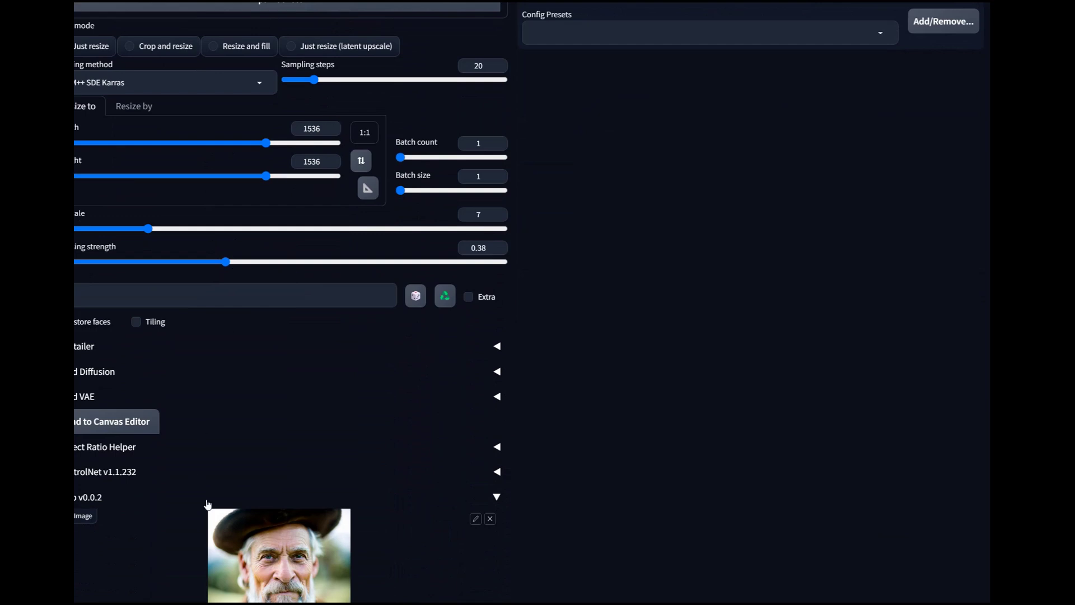
scroll(208, 505, down, 3)
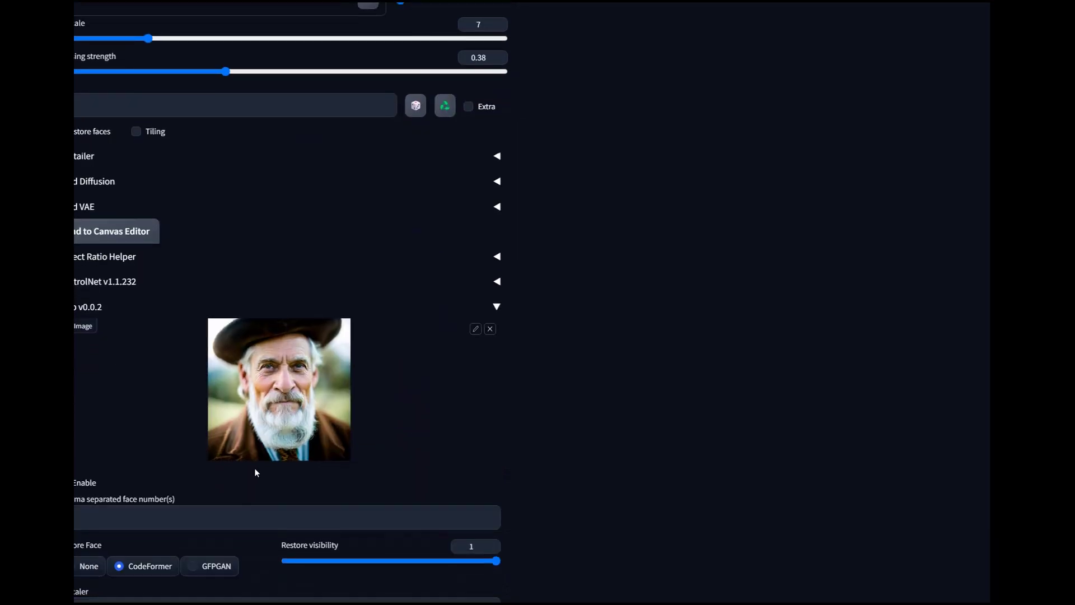
scroll(255, 468, down, 3)
scroll(255, 472, down, 1)
scroll(254, 468, up, 15)
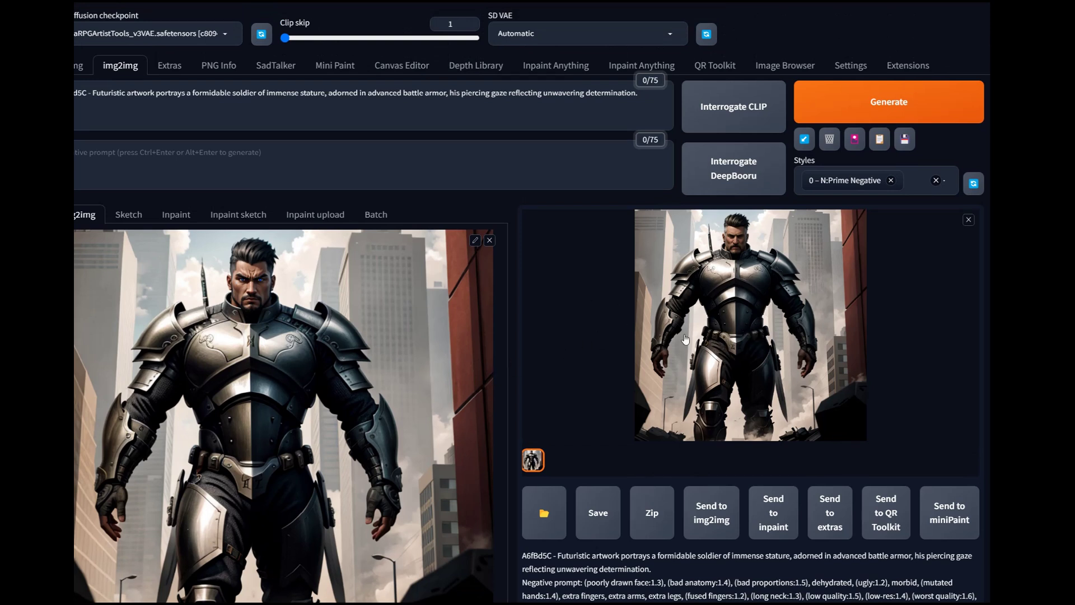
scroll(482, 403, down, 8)
scroll(483, 404, down, 1)
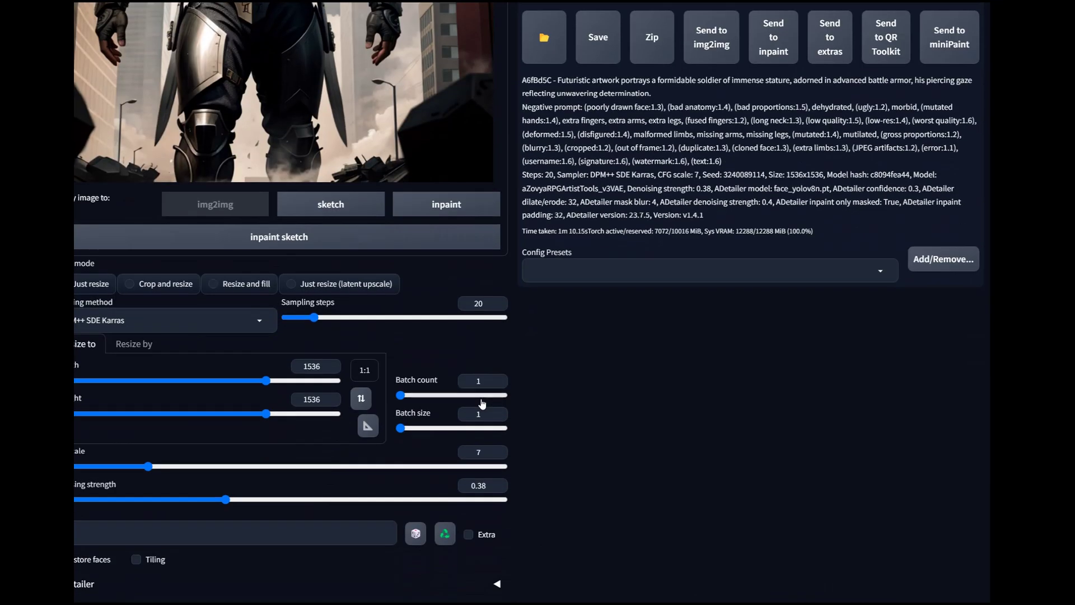
scroll(483, 404, down, 4)
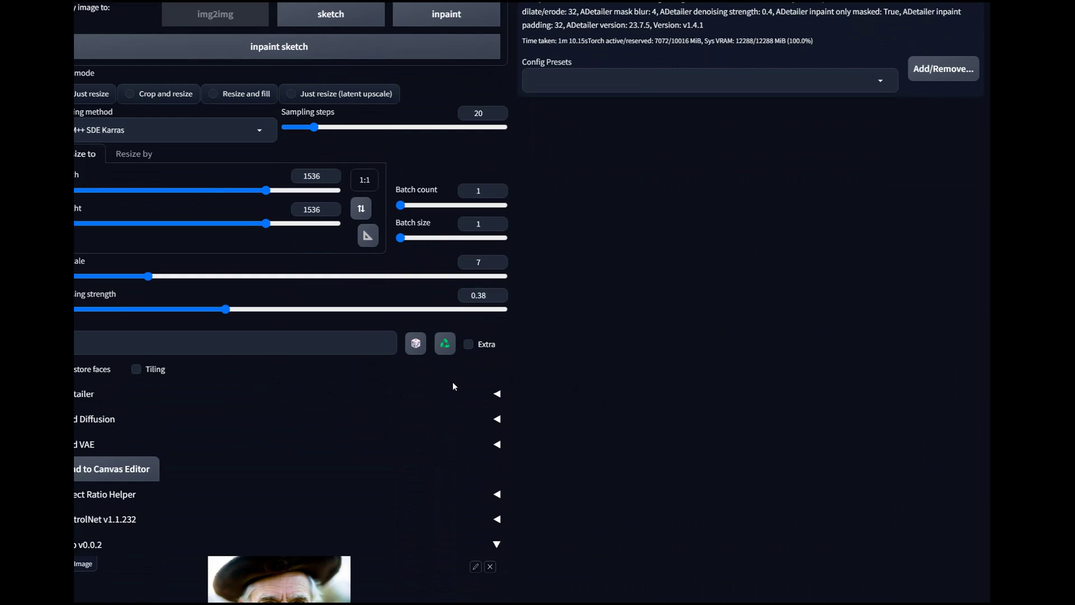
scroll(599, 330, up, 5)
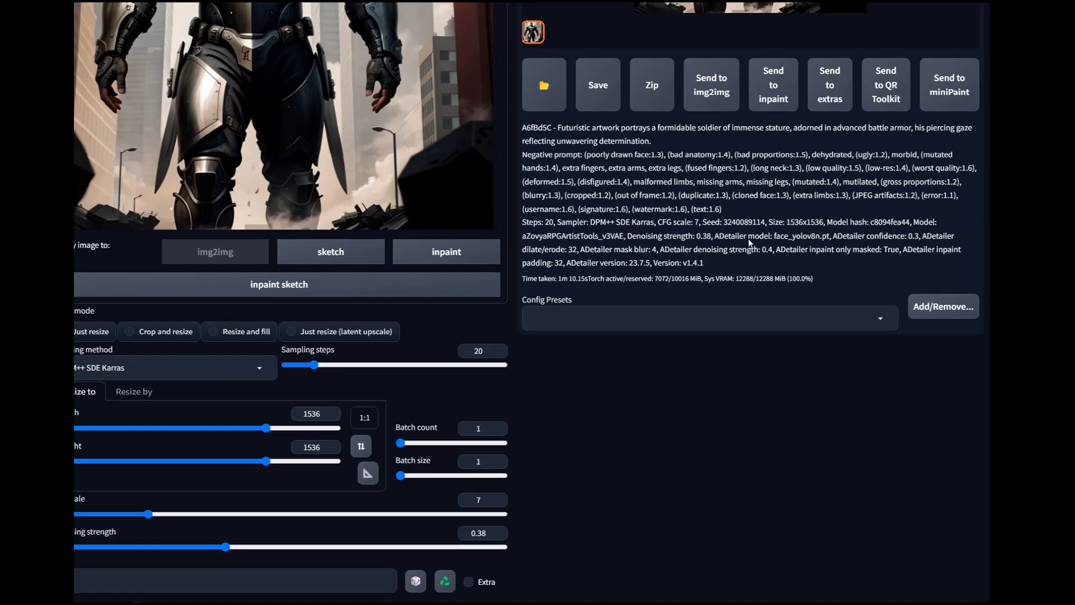
scroll(532, 303, up, 3)
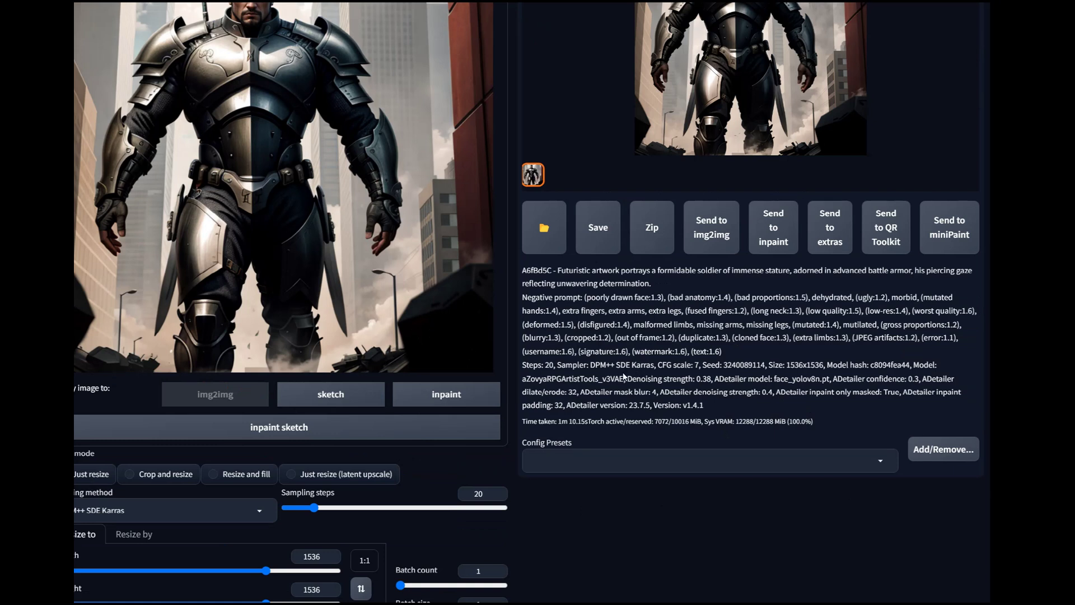
scroll(398, 364, up, 2)
scroll(380, 260, up, 4)
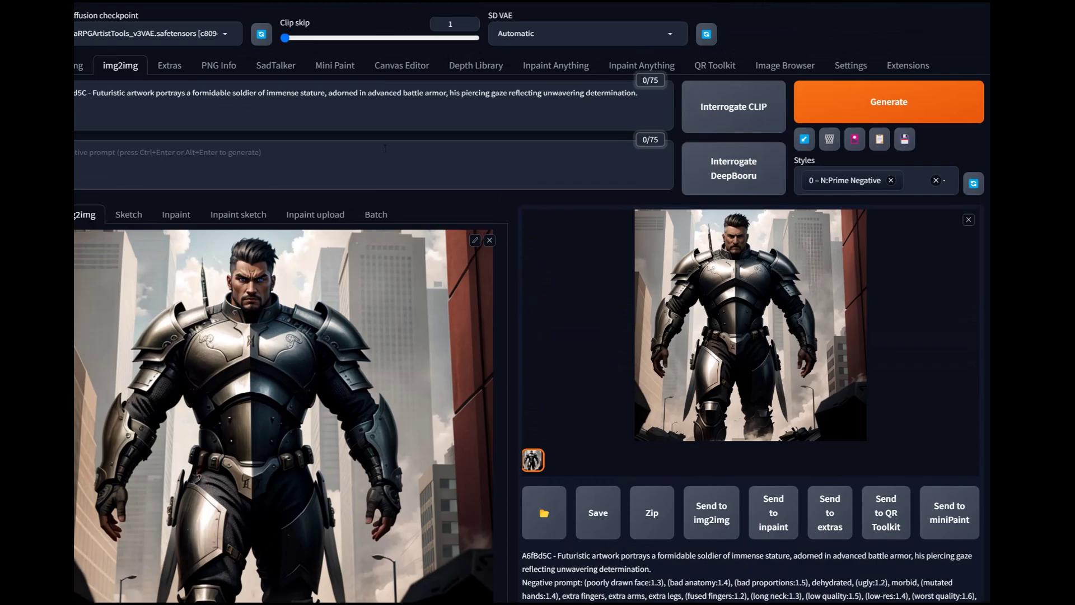